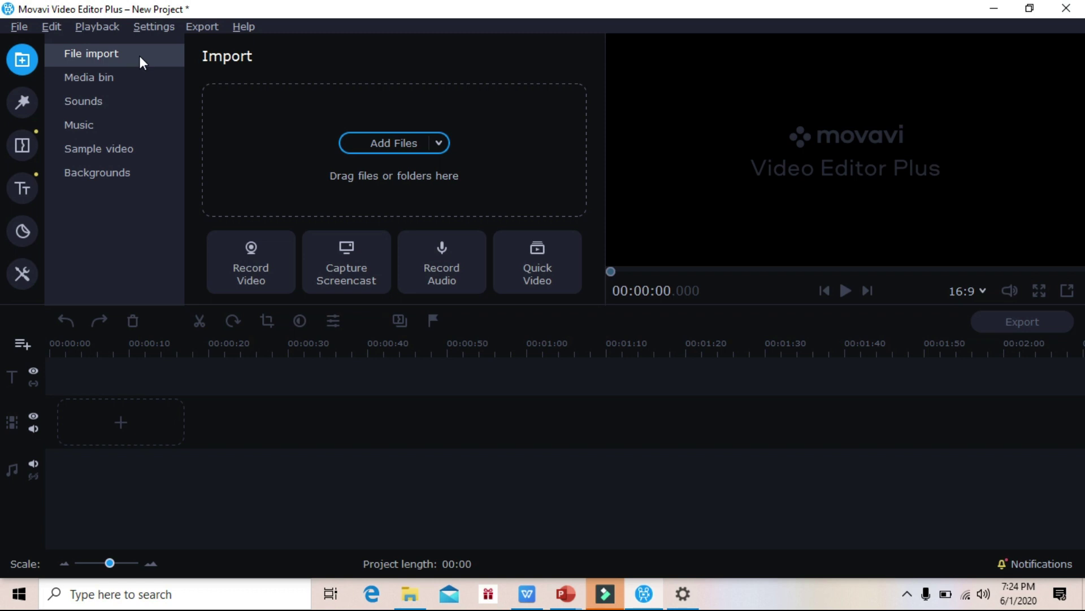
- Browse the available sounds, music, filters, transitions and titles collections
click(97, 104)
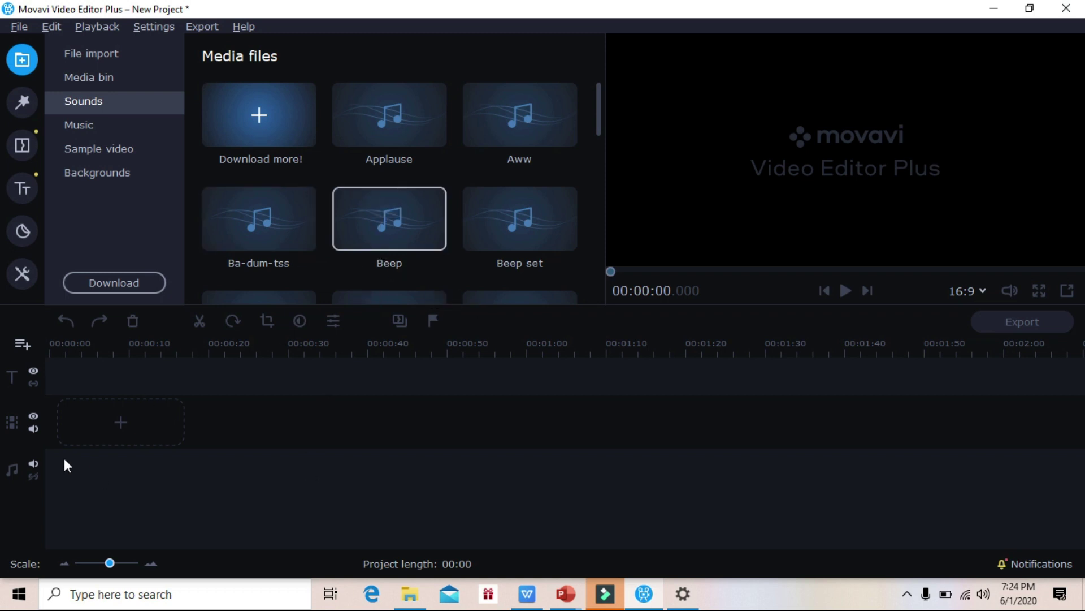
click(109, 127)
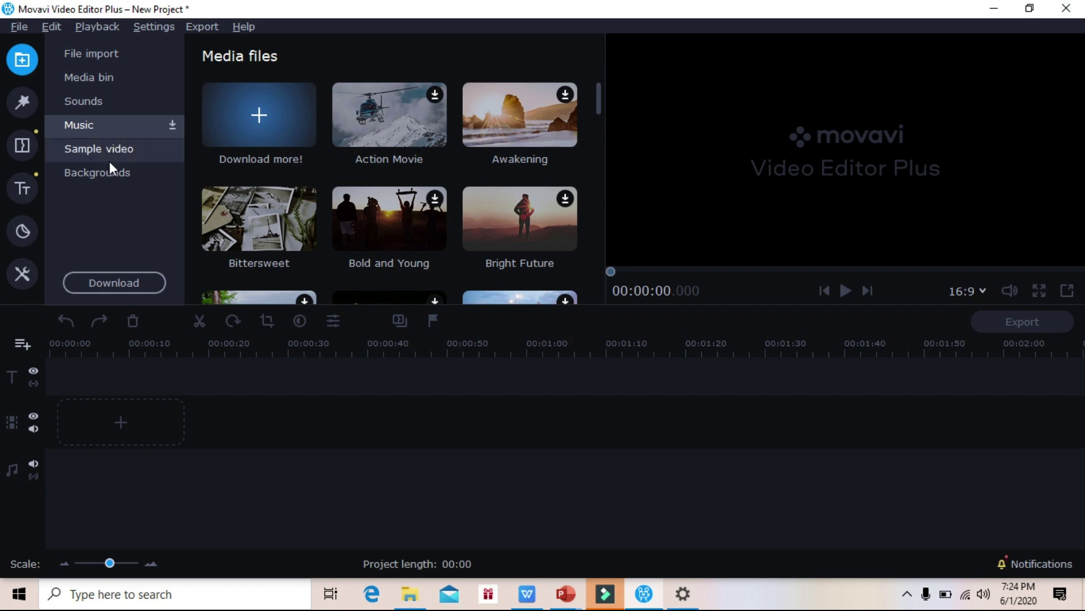
click(21, 104)
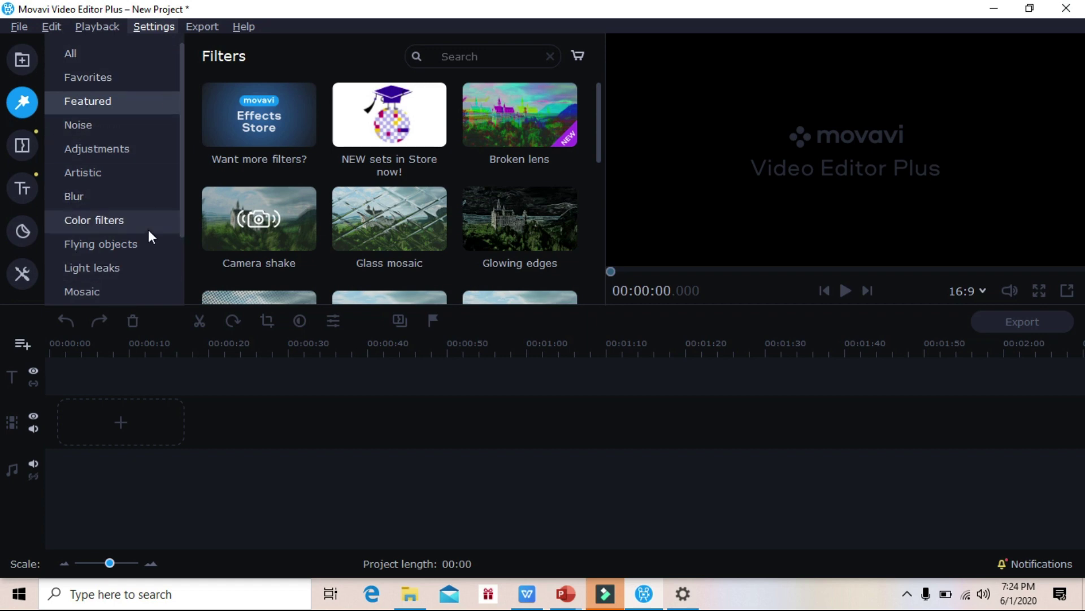
click(23, 148)
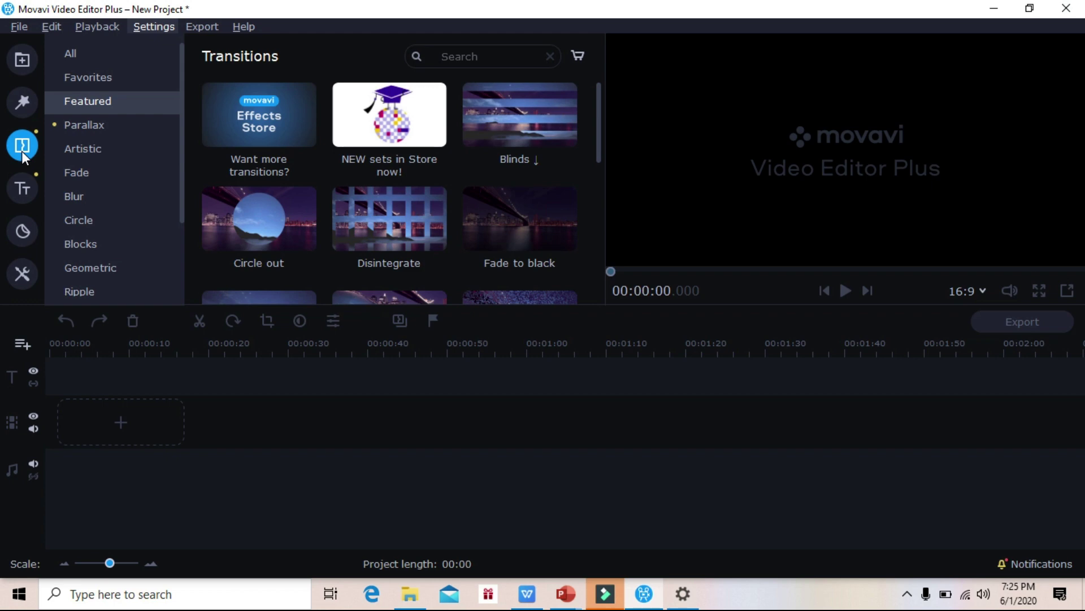
click(27, 193)
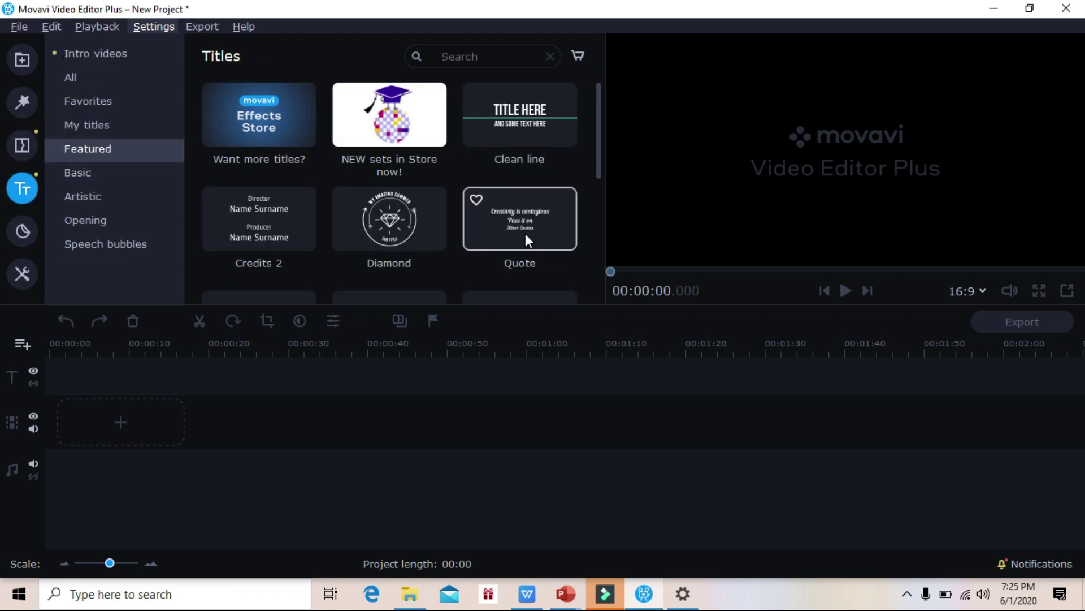
scroll(524, 274, down, 5)
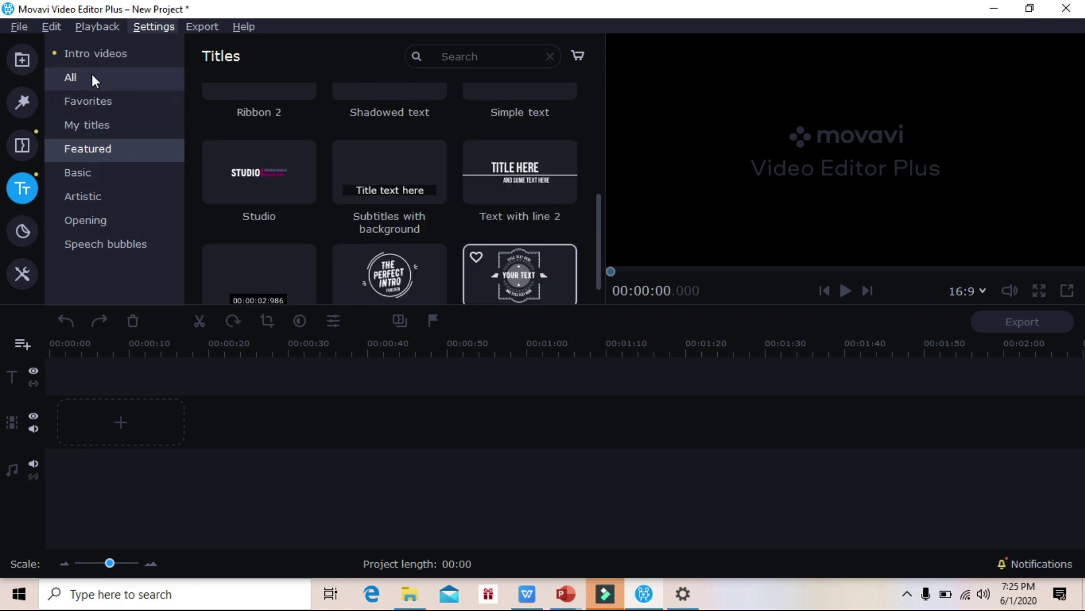
- Look through the featured stickers collection, including the animated shapes, arrows and hearts
click(24, 241)
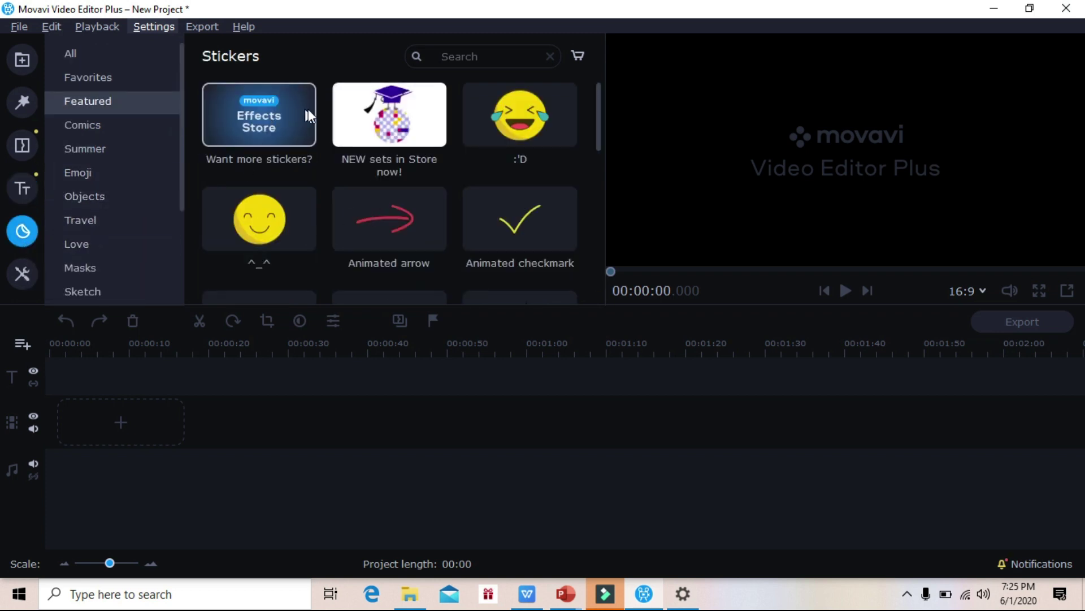
scroll(387, 220, down, 1)
scroll(387, 221, down, 1)
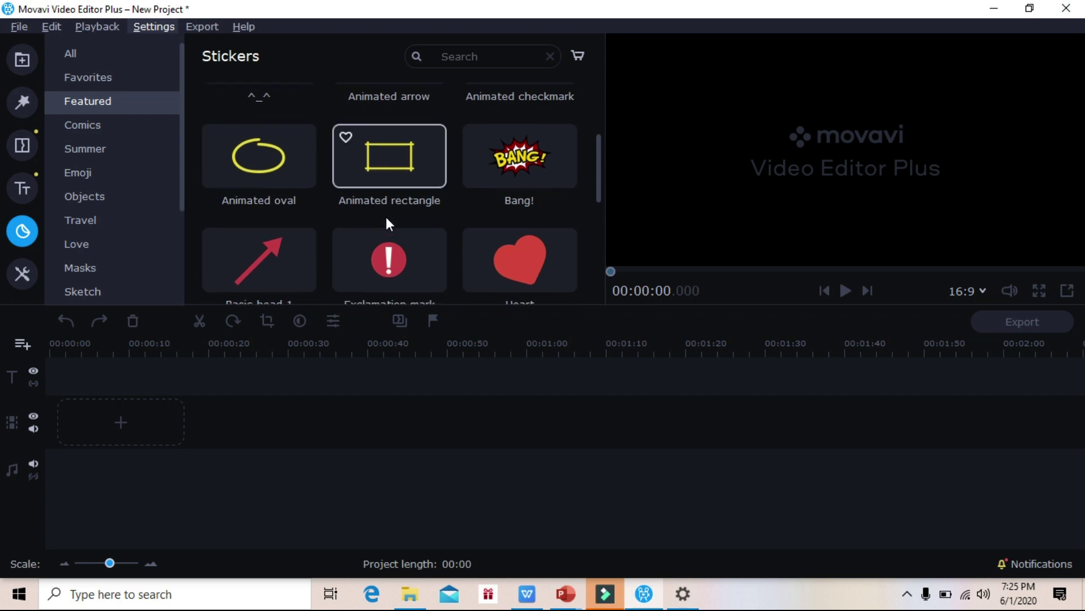
scroll(386, 221, up, 2)
scroll(387, 222, down, 2)
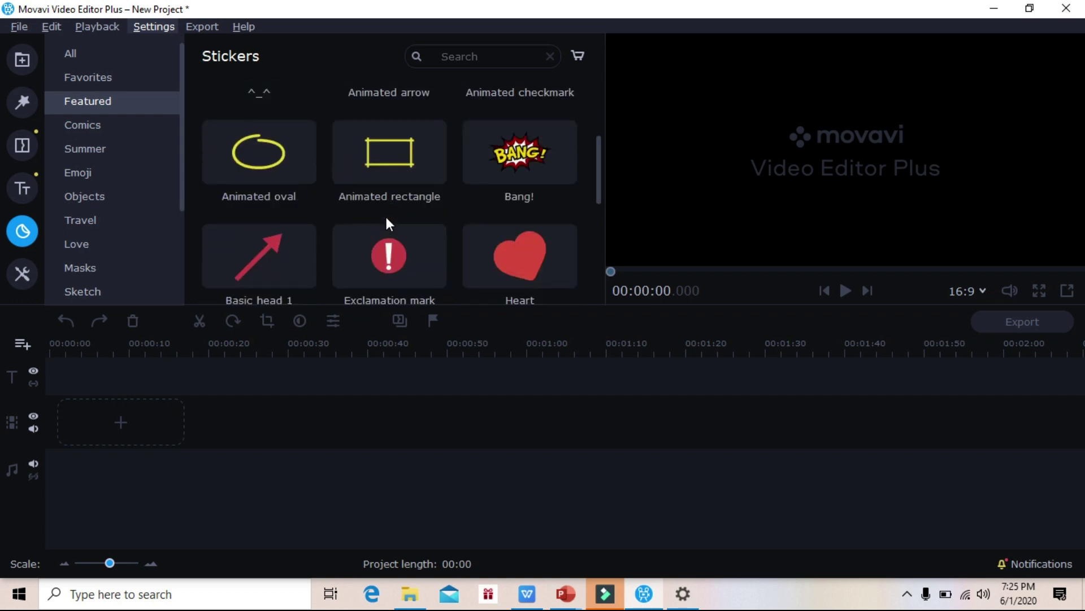
scroll(387, 222, down, 3)
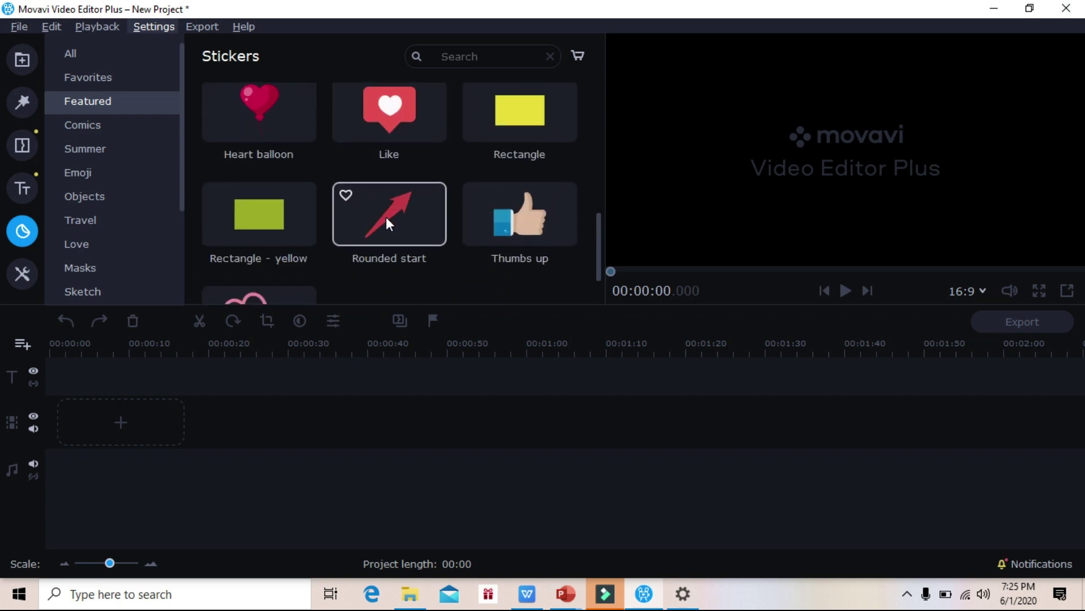
- Review the available video editing tools and audio editing tools
click(23, 272)
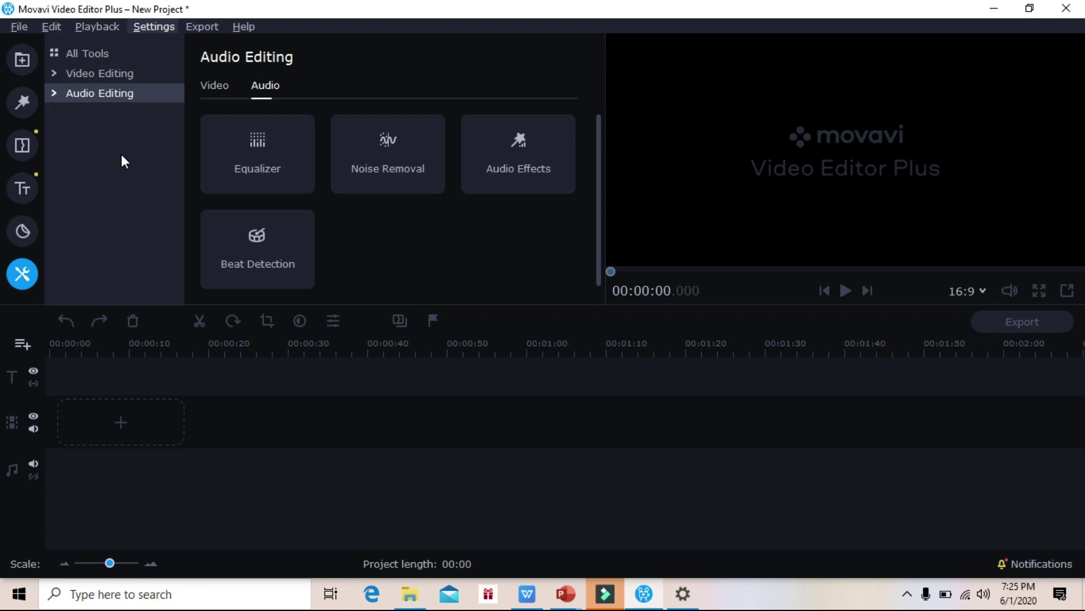
click(107, 78)
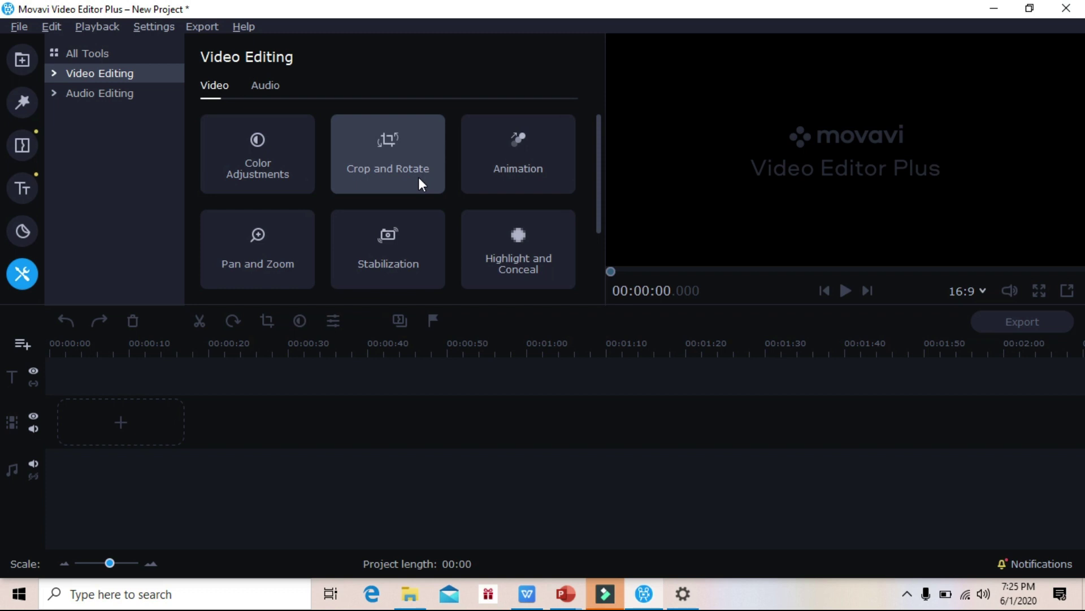
click(132, 95)
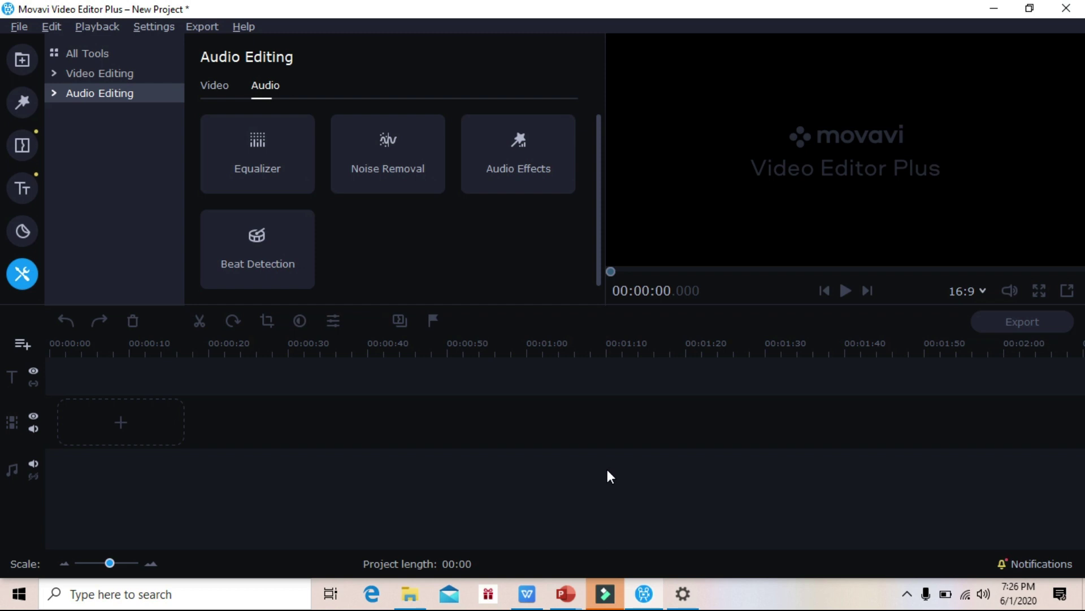
- Zoom the timeline out until its ruler is divided into 20-second intervals
click(149, 564)
click(66, 563)
click(66, 564)
click(65, 565)
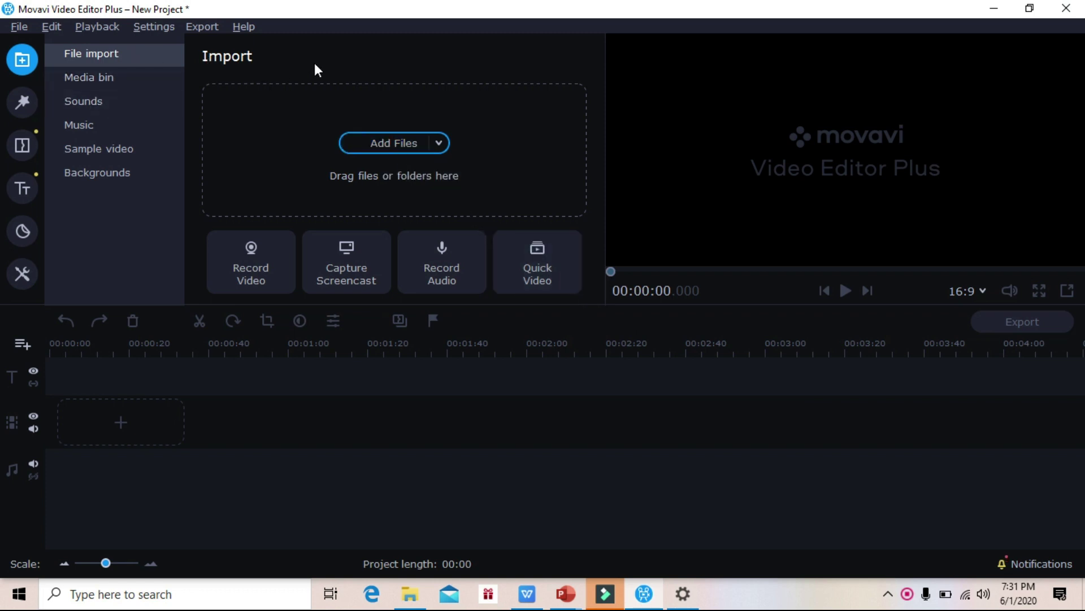
- Import all the MP4 and JPG files from the Bahan Video Tesis folder and briefly play Video #2
click(381, 144)
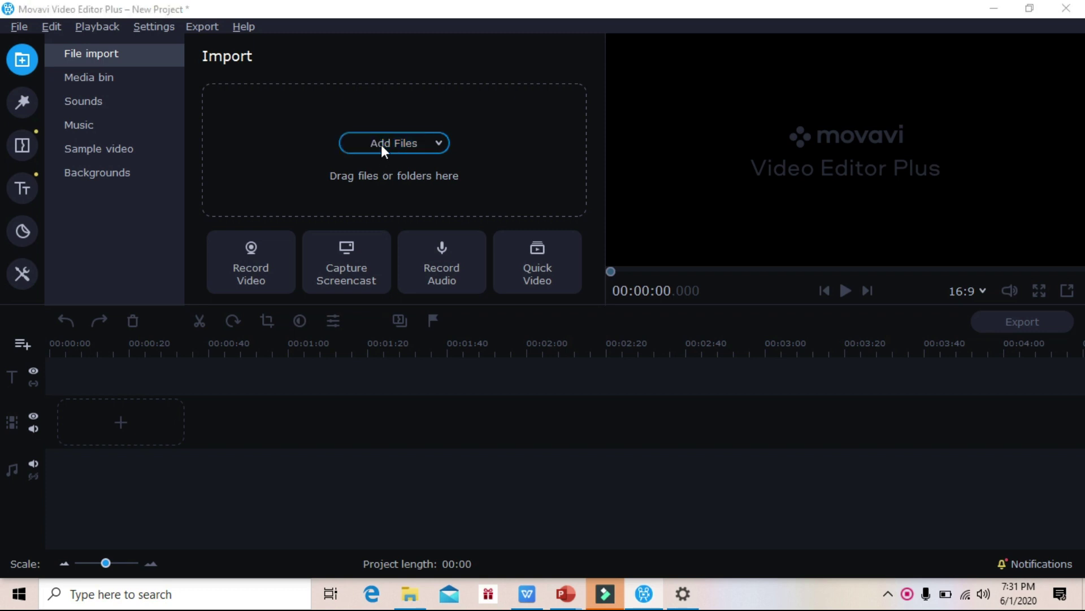
click(202, 183)
key(shift+Down)
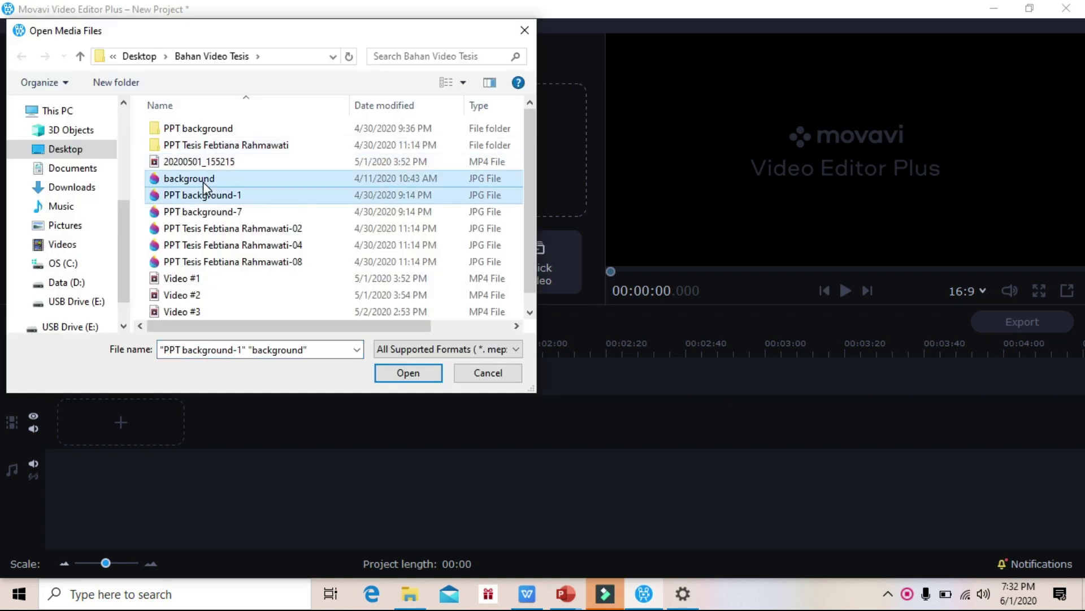
key(shift+End)
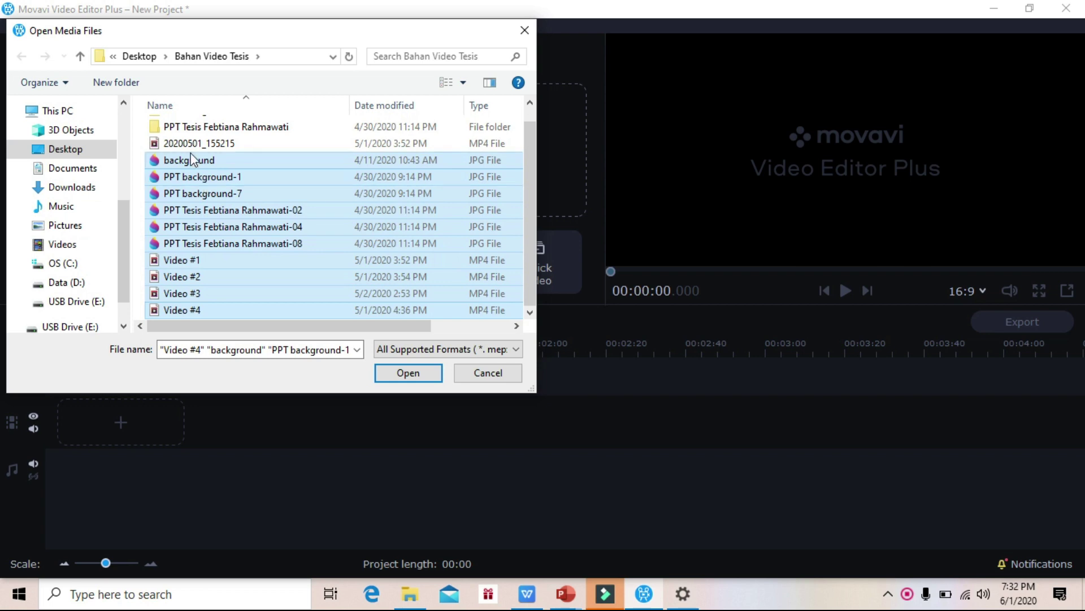
ctrl+click(181, 141)
click(407, 373)
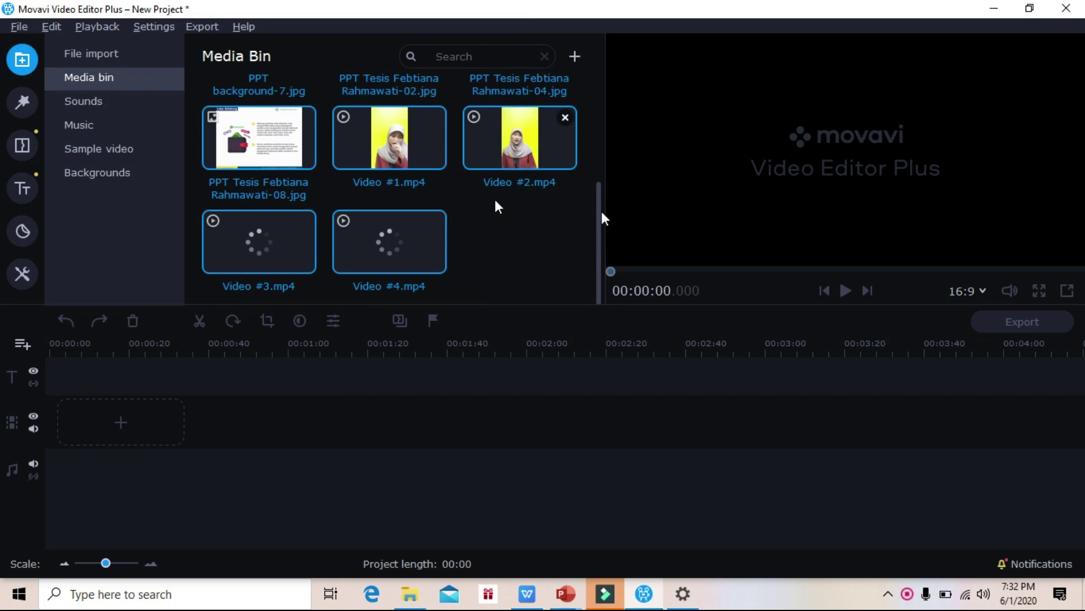
click(846, 291)
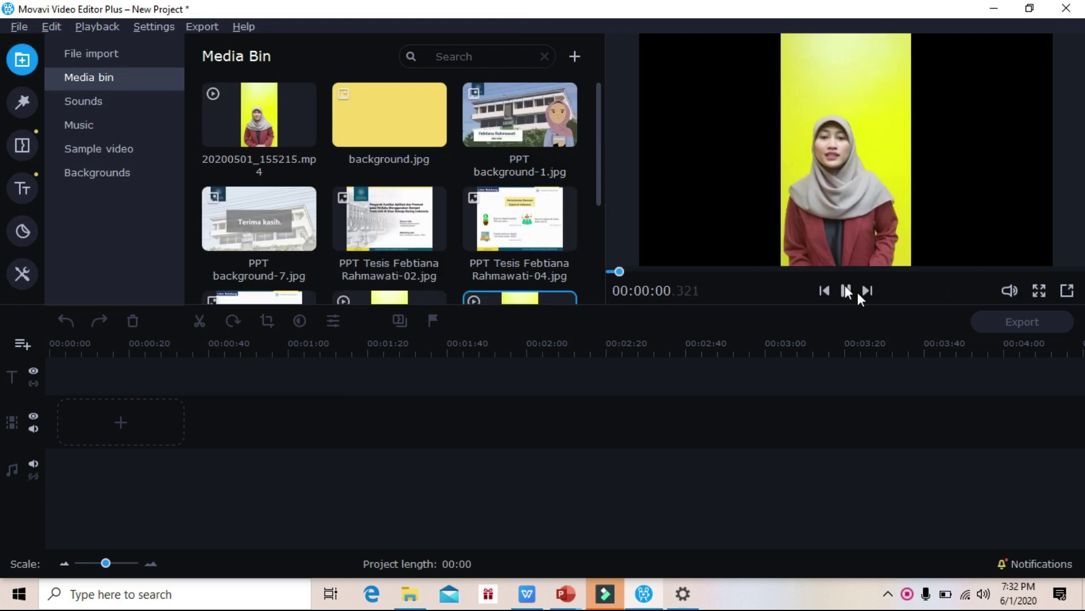
click(847, 291)
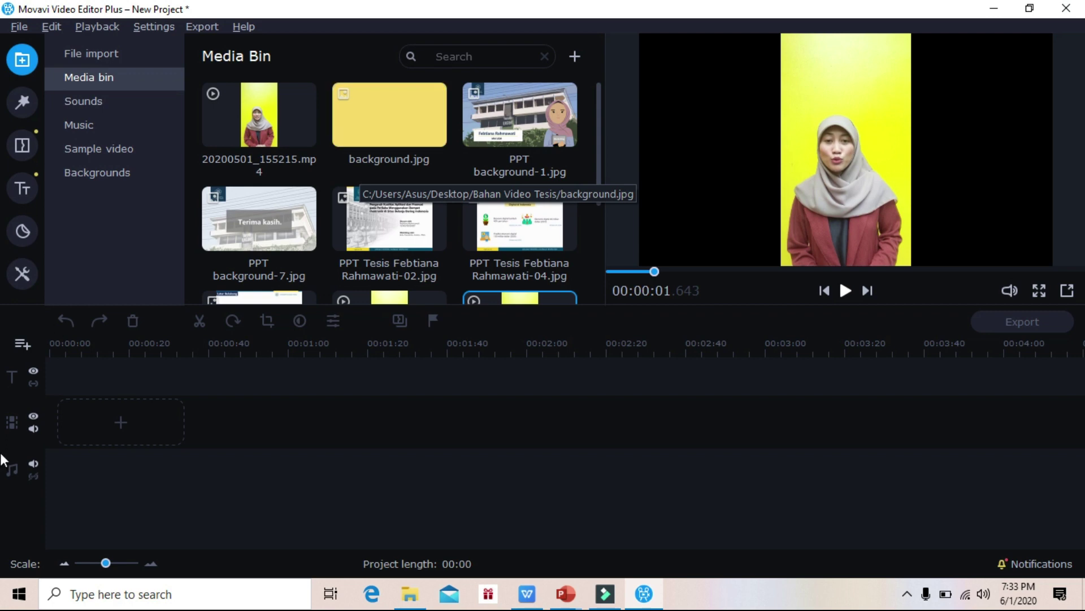
- Add two extra video tracks to the timeline
click(21, 351)
click(66, 374)
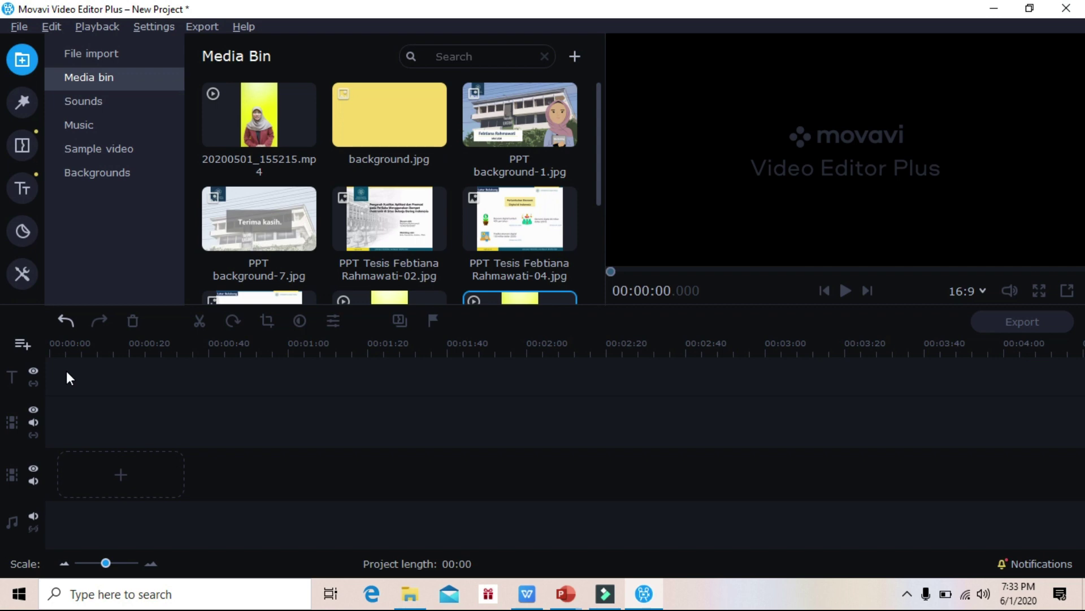
click(28, 346)
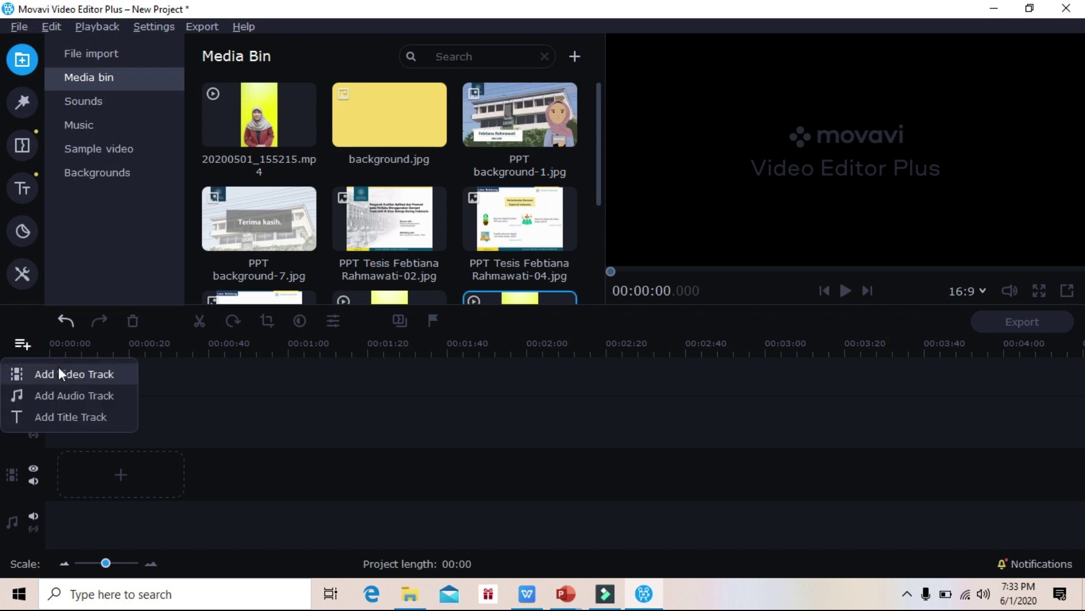
click(61, 375)
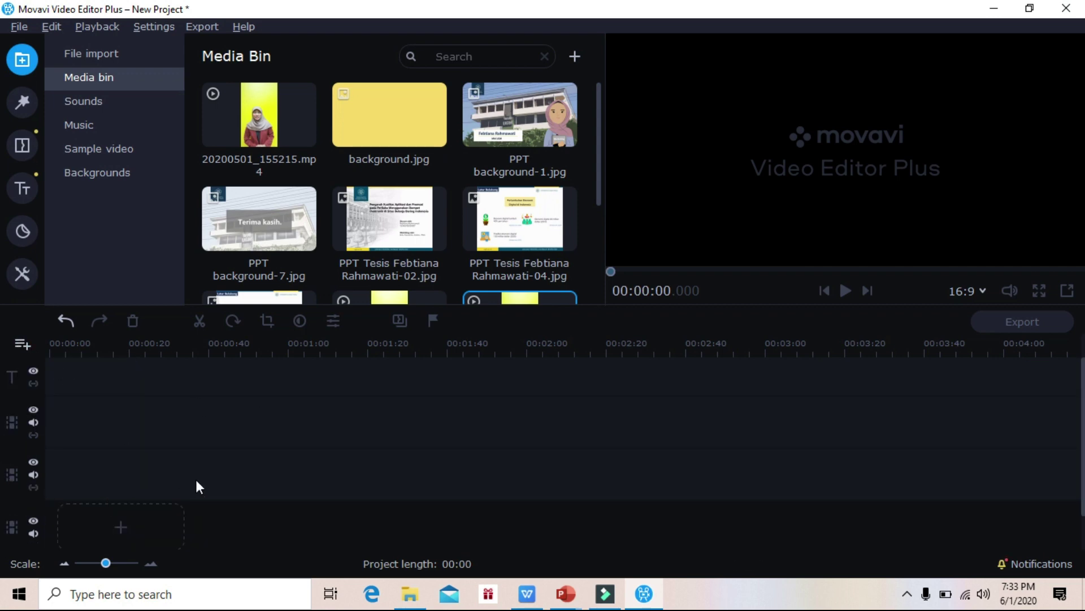
- Place background.jpg at the start of the main video track and extend it to about 43 seconds
click(372, 135)
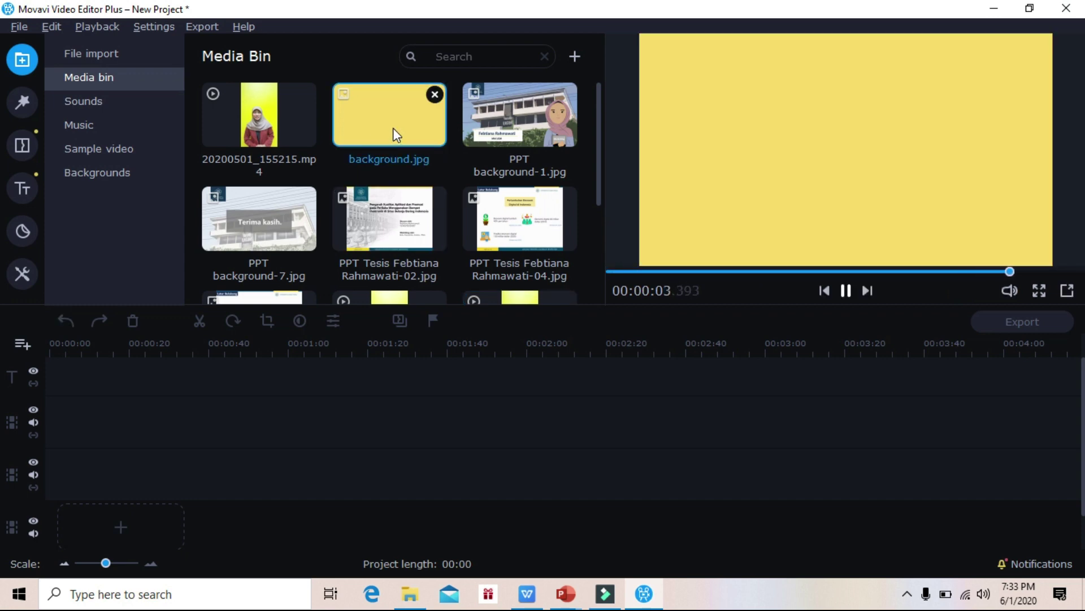
drag(392, 129, 70, 508)
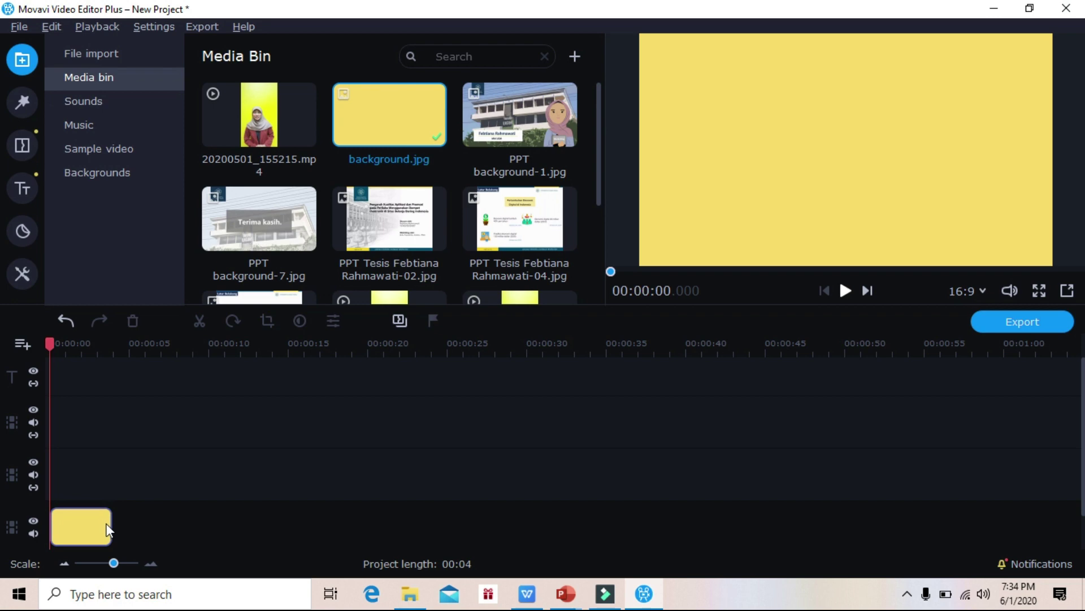
click(110, 525)
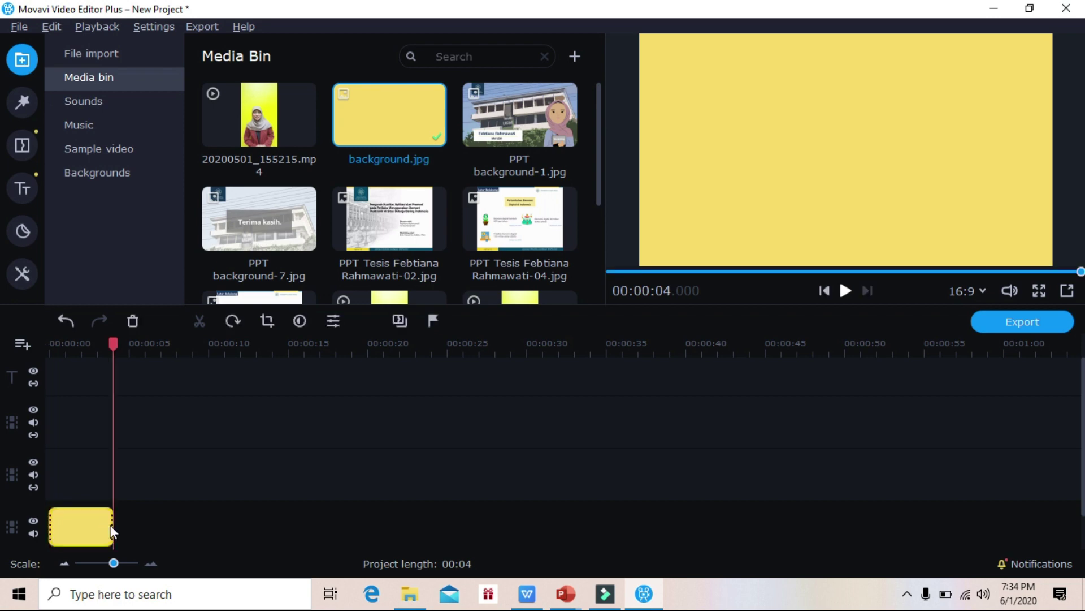
drag(110, 525, 734, 518)
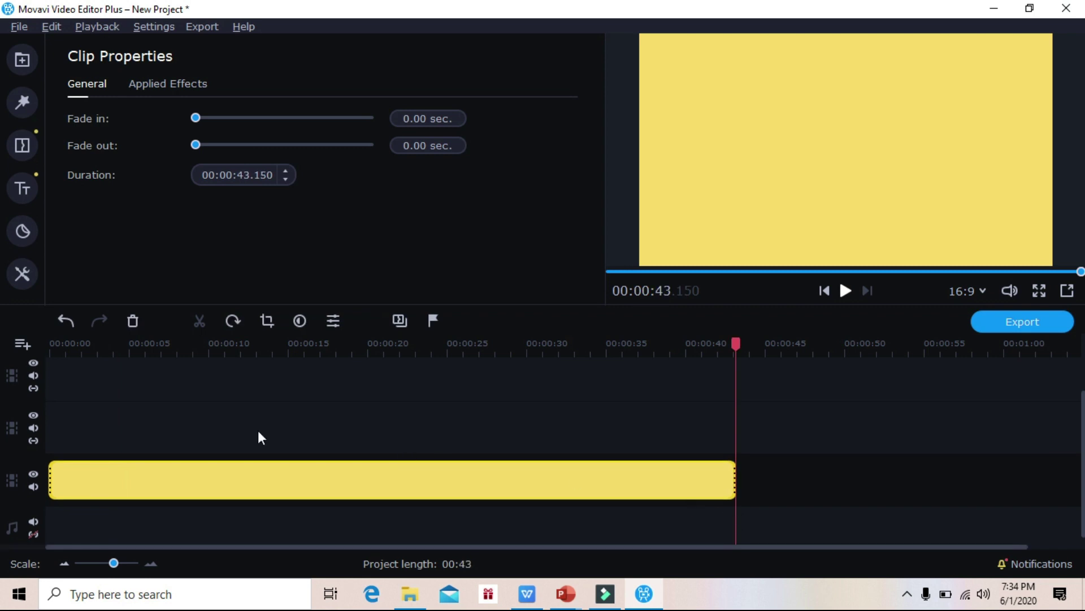
- Return the playhead to the very beginning of the yellow background clip
click(125, 416)
click(102, 480)
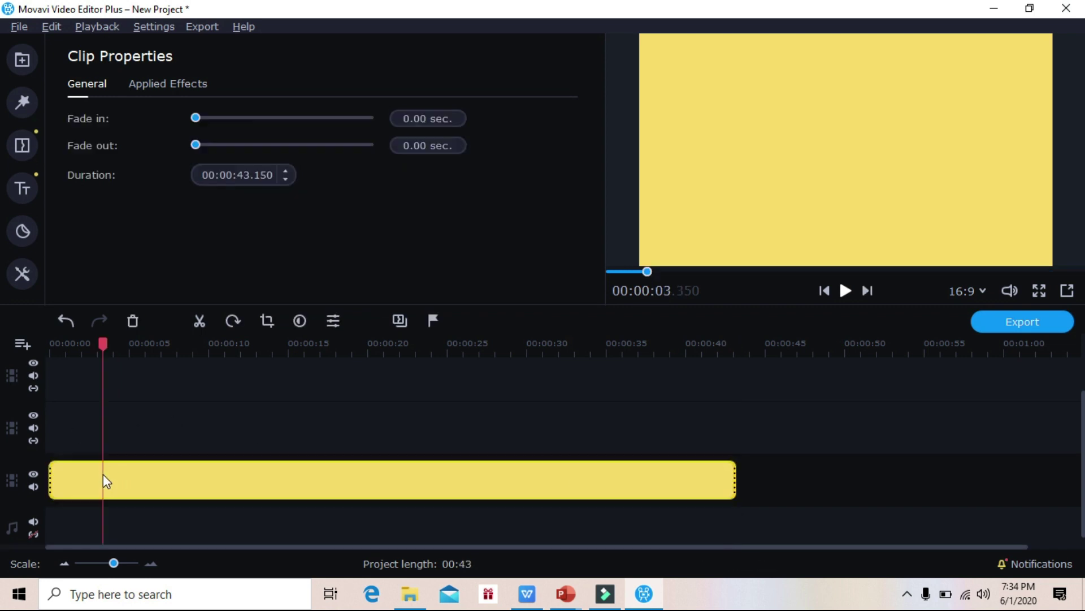
click(48, 477)
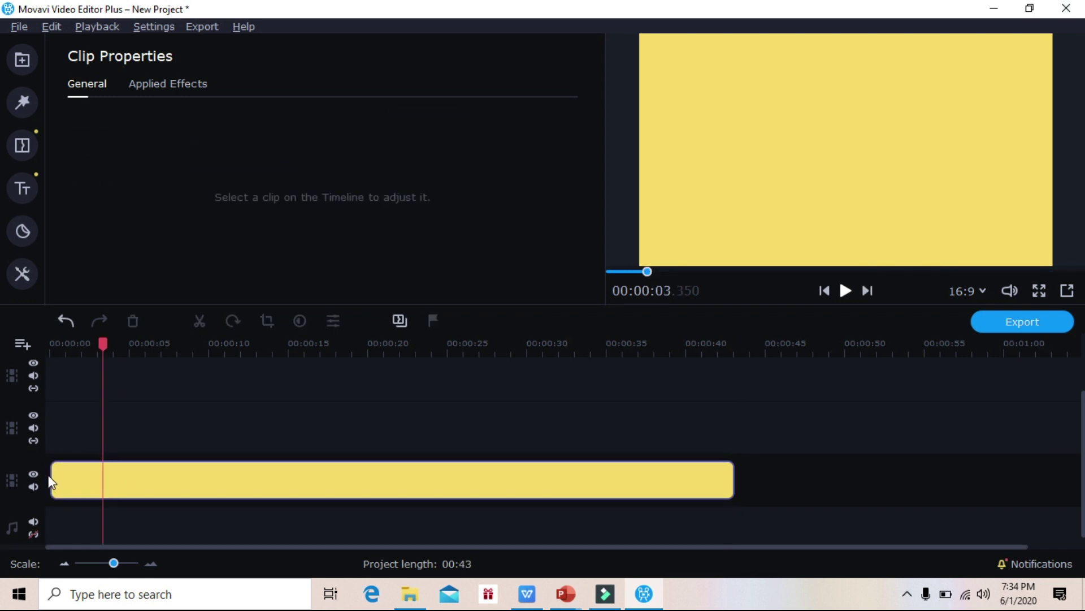
click(51, 481)
click(57, 480)
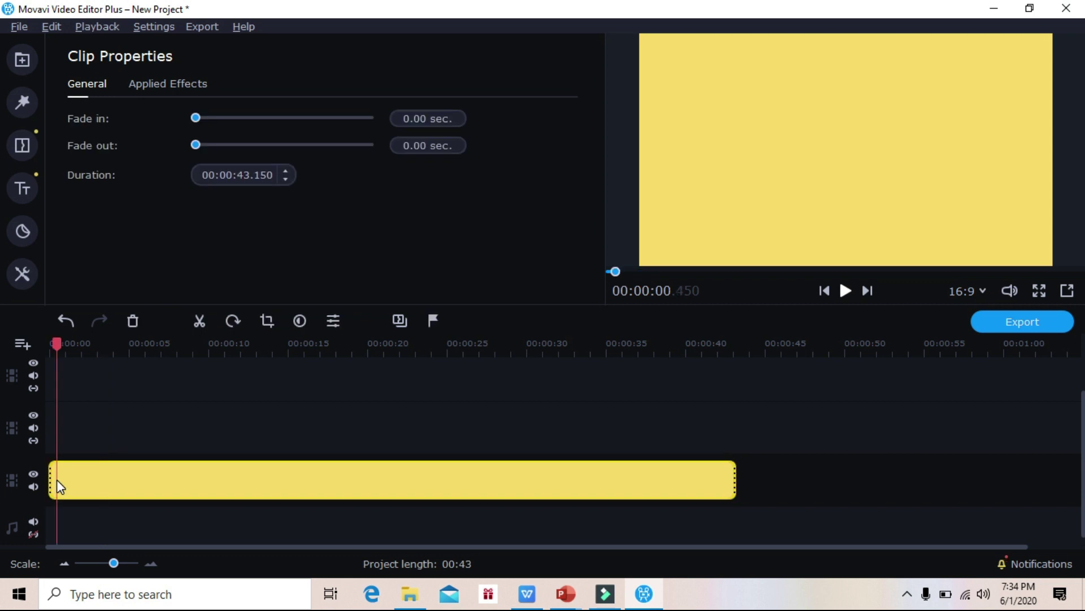
click(53, 480)
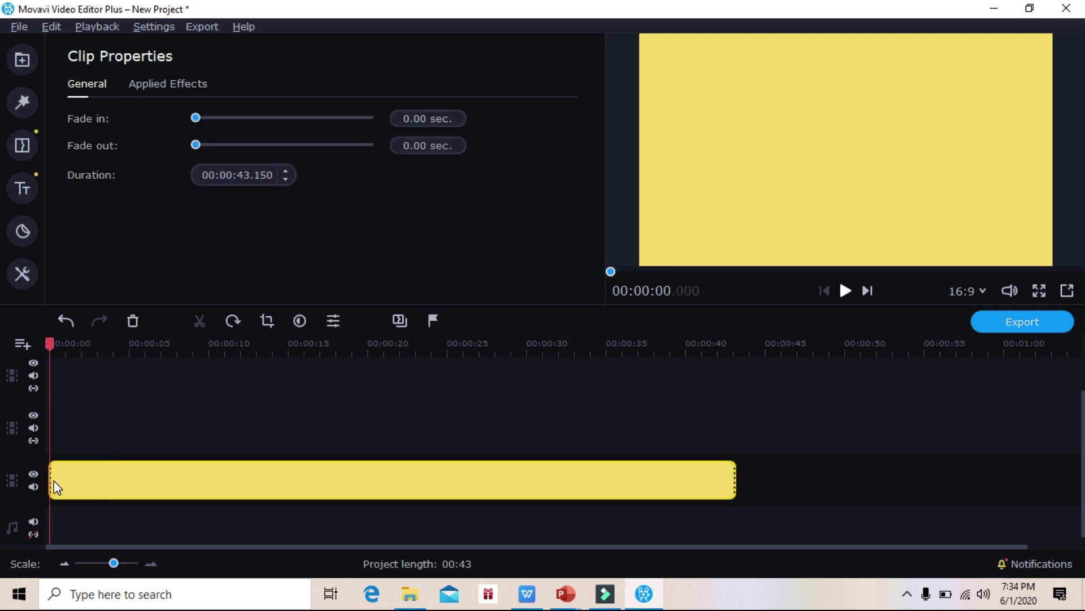
- Place PPT background-1.jpg at the start of the uppermost video track and shorten it to about 0.8 seconds
click(22, 59)
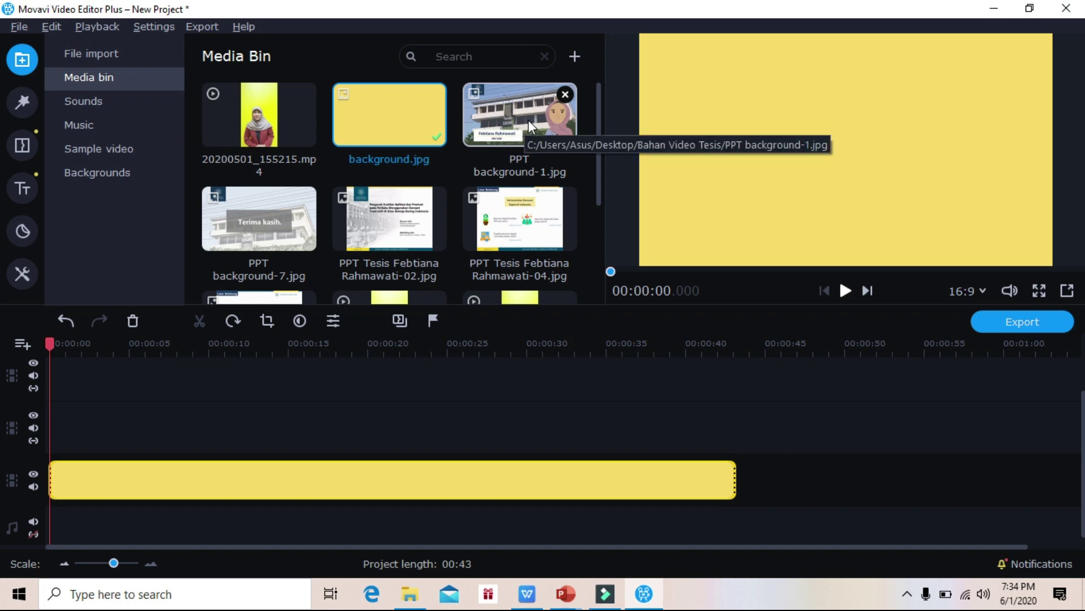
drag(529, 118, 47, 369)
click(113, 387)
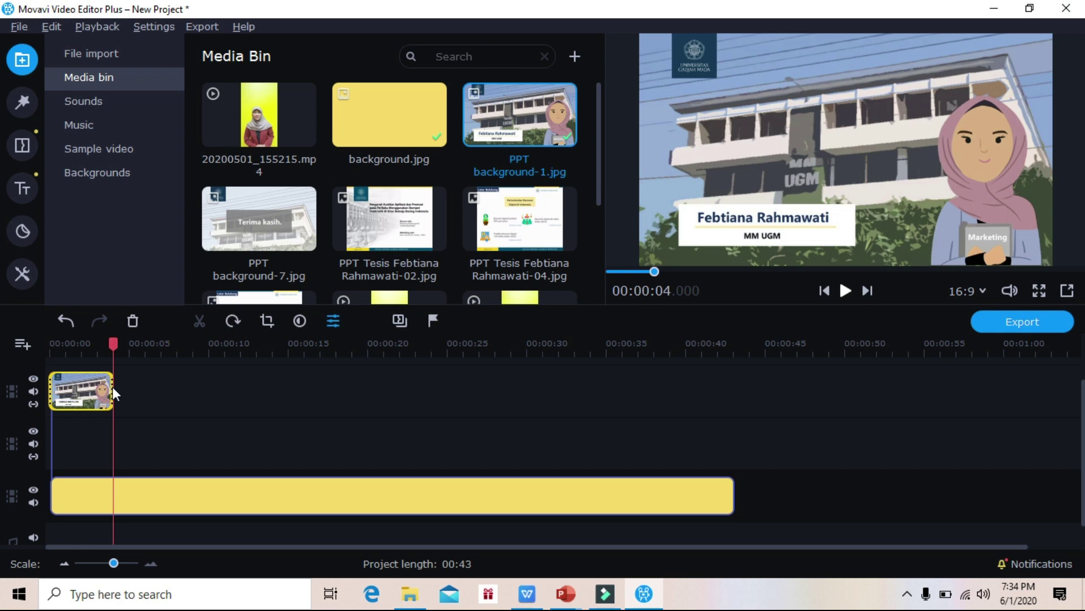
drag(113, 386, 68, 387)
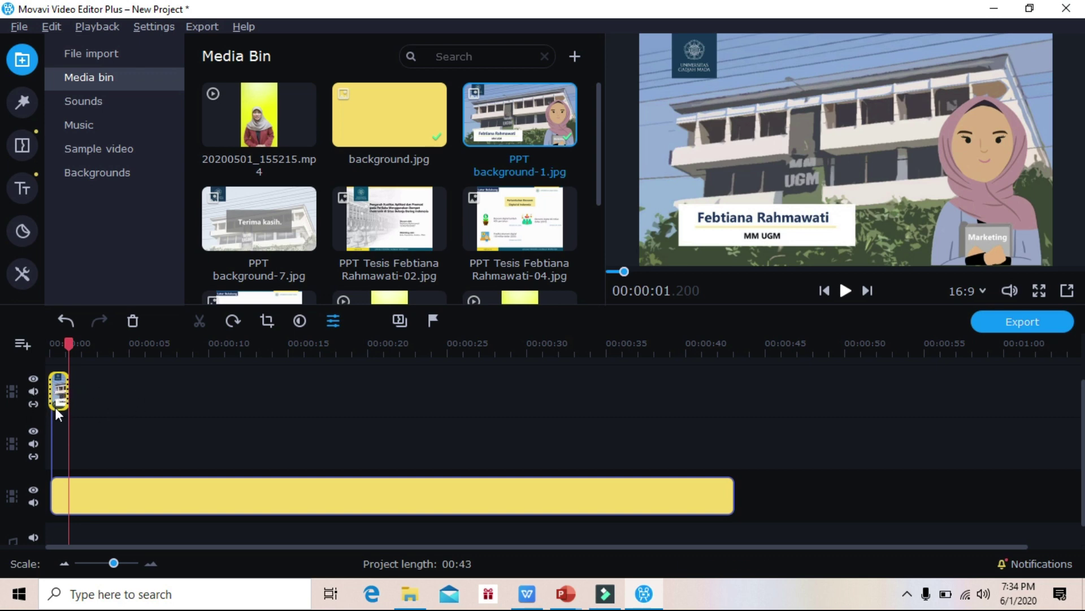
drag(67, 397, 61, 398)
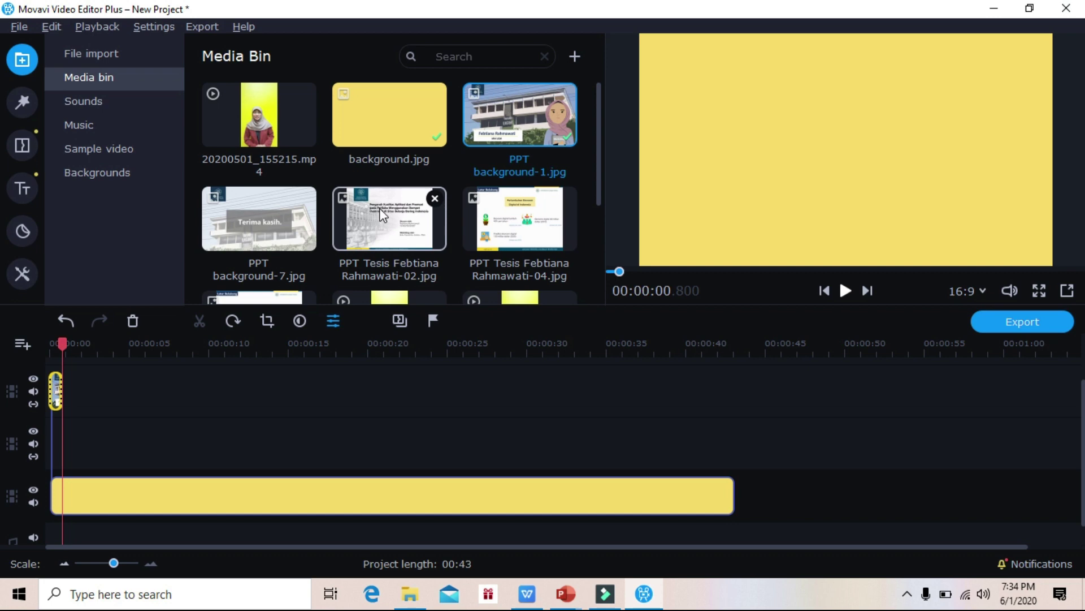
- Place the thesis title slide image (the file ending in -02.jpg) directly after the first slide on the uppermost video track
scroll(502, 208, down, 2)
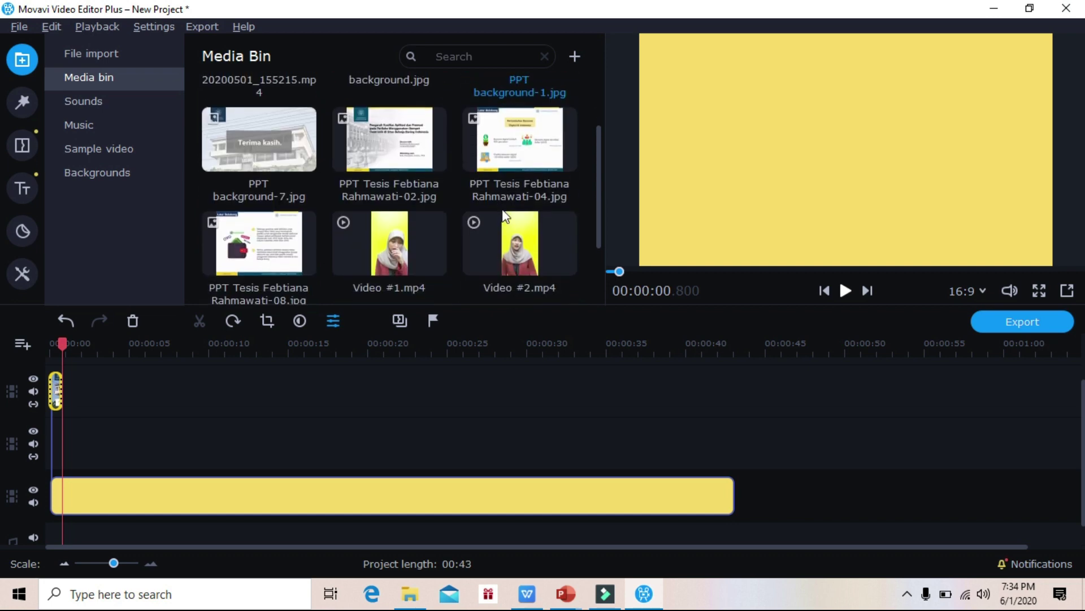
scroll(400, 142, up, 2)
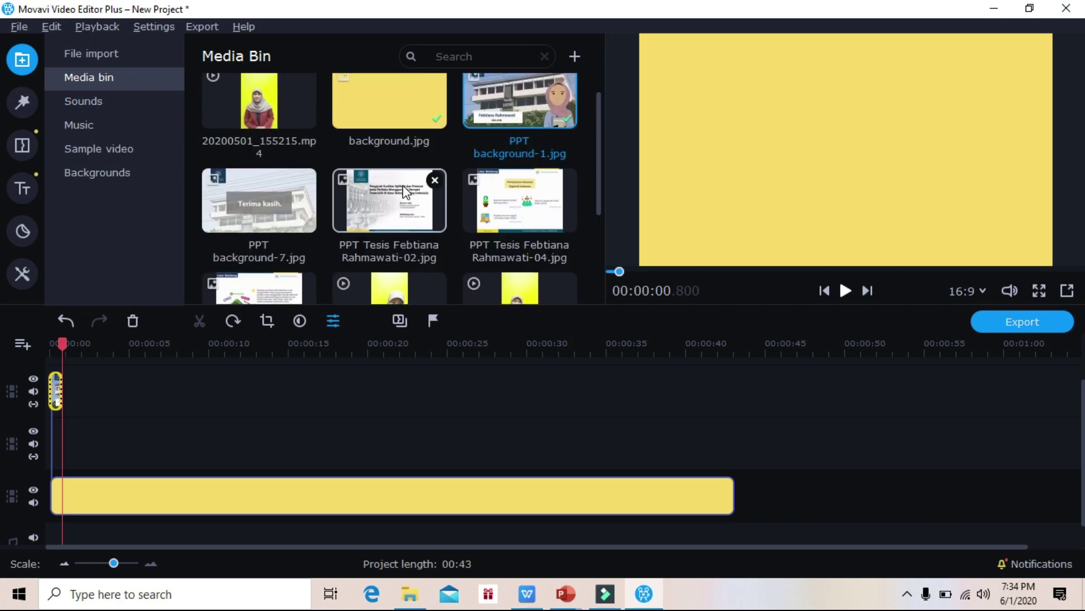
drag(407, 193, 393, 295)
drag(320, 273, 66, 382)
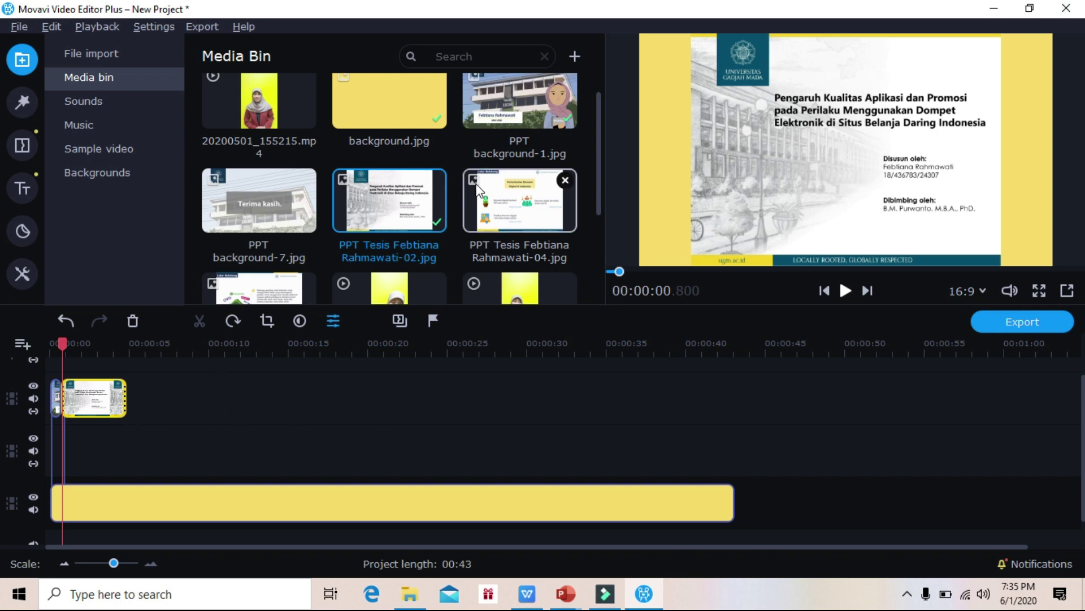
- Place 20200501_155215.mp4 on the middle video track, aligned with the start of the thesis title slide
scroll(477, 185, down, 2)
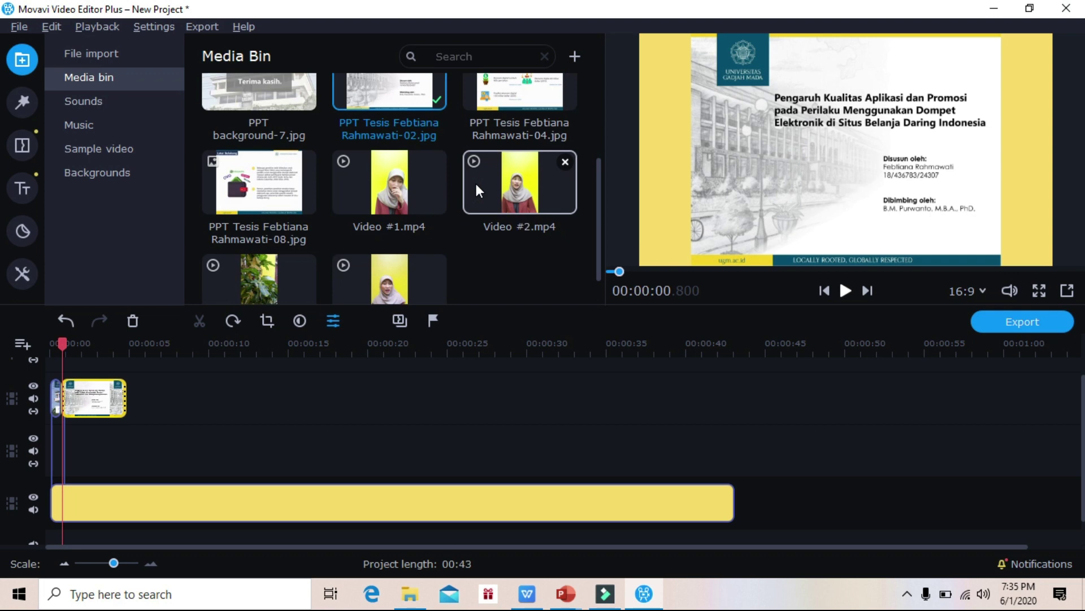
scroll(475, 181, down, 1)
scroll(518, 218, up, 3)
scroll(518, 217, up, 1)
drag(255, 123, 66, 439)
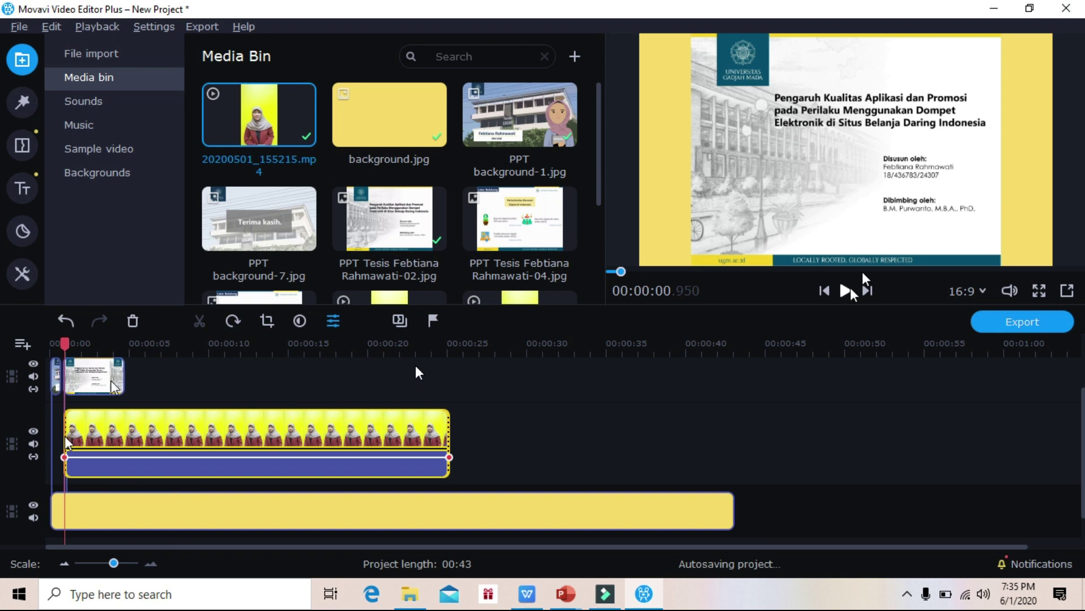
- Set the overlay mode of the 20200501_155215.mp4 clip to Picture in picture
click(112, 379)
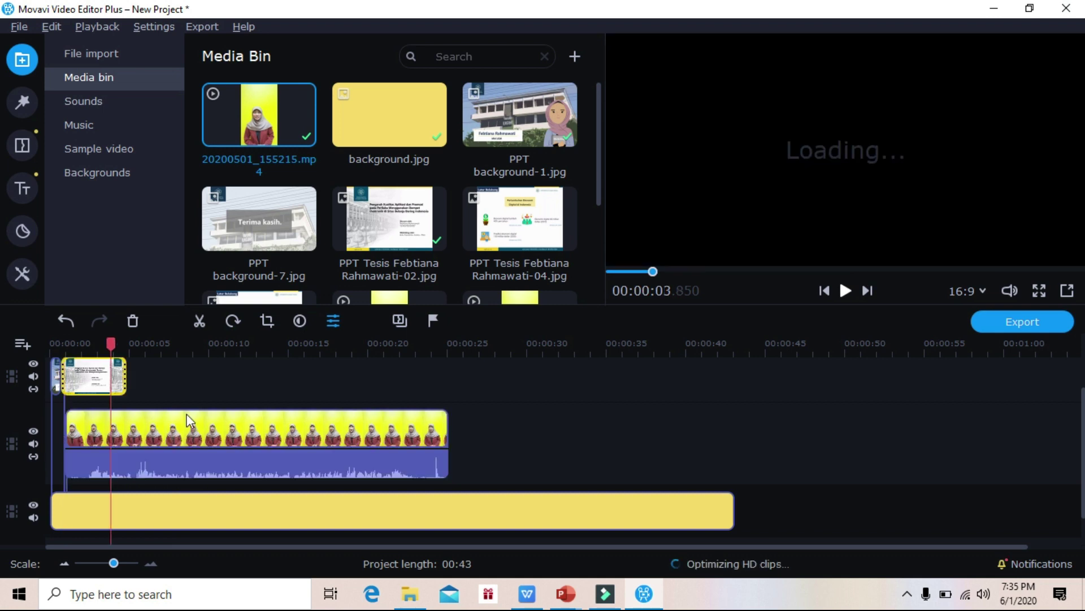
click(74, 380)
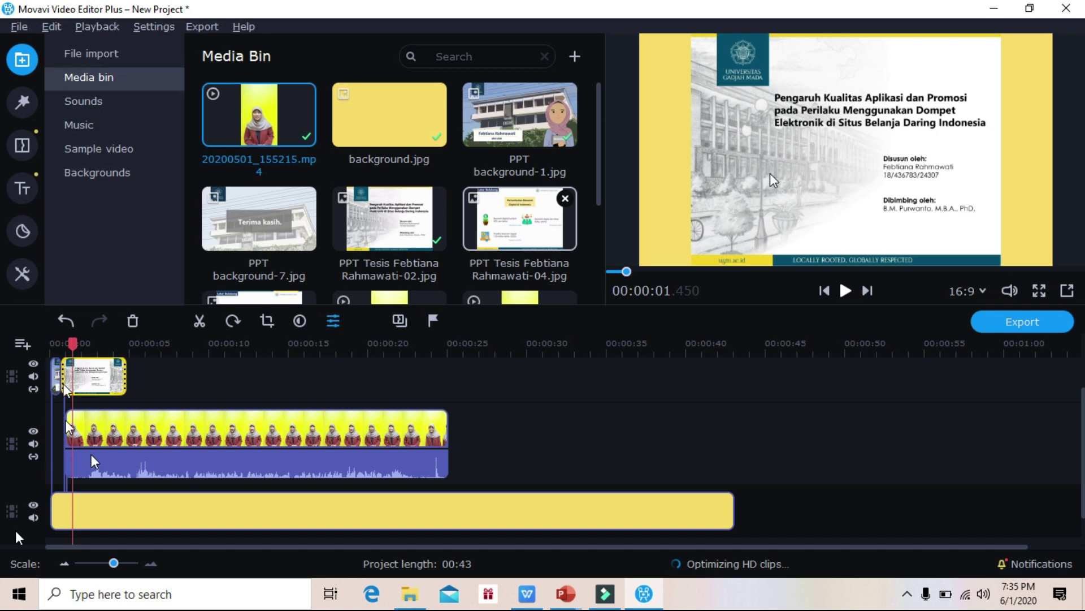
click(67, 438)
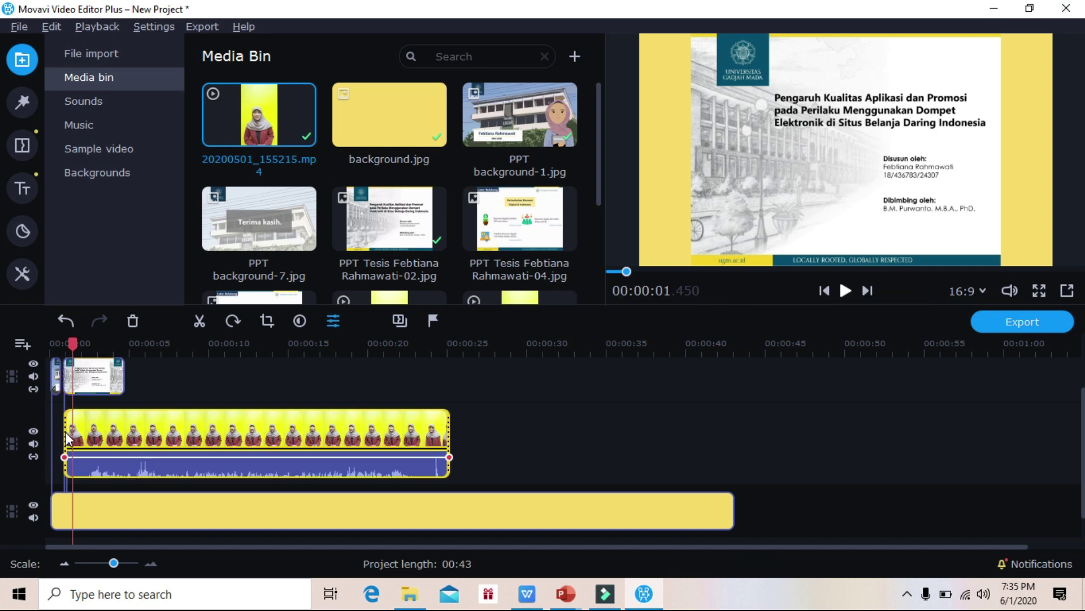
click(67, 439)
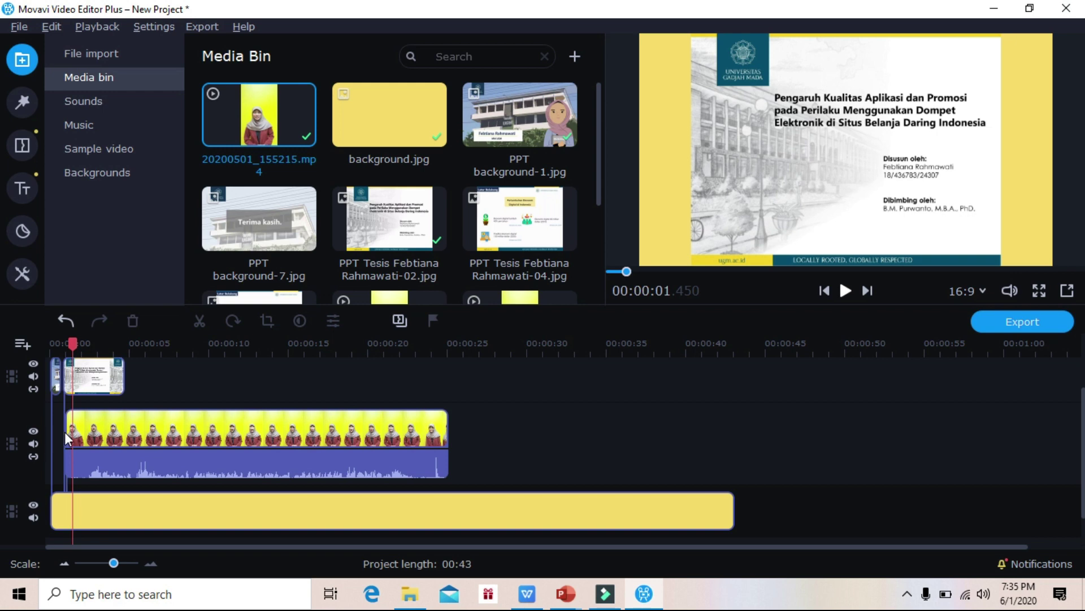
click(67, 438)
double_click(68, 438)
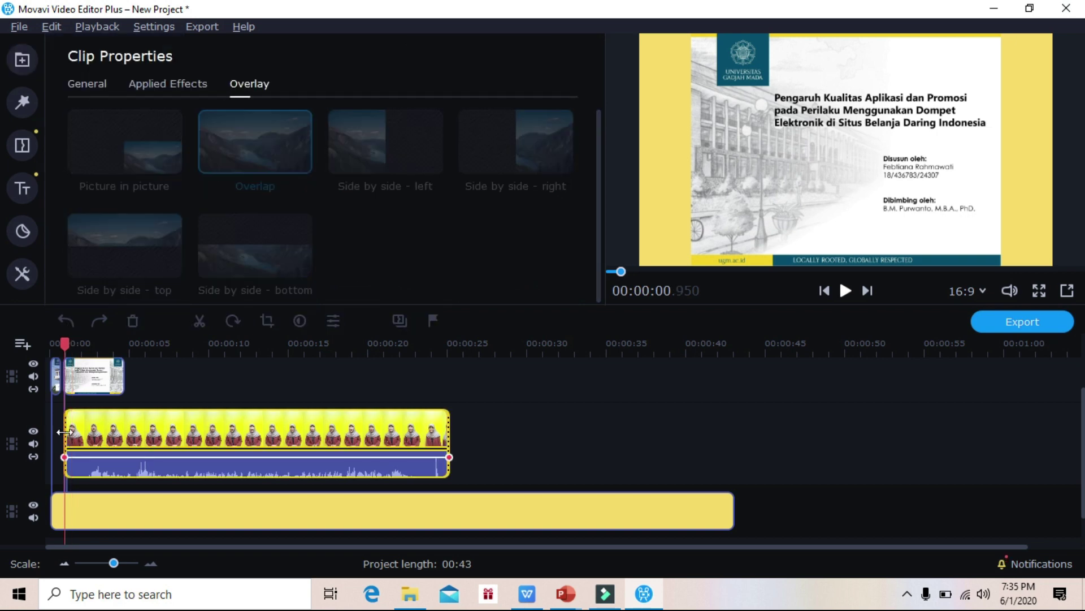
click(158, 155)
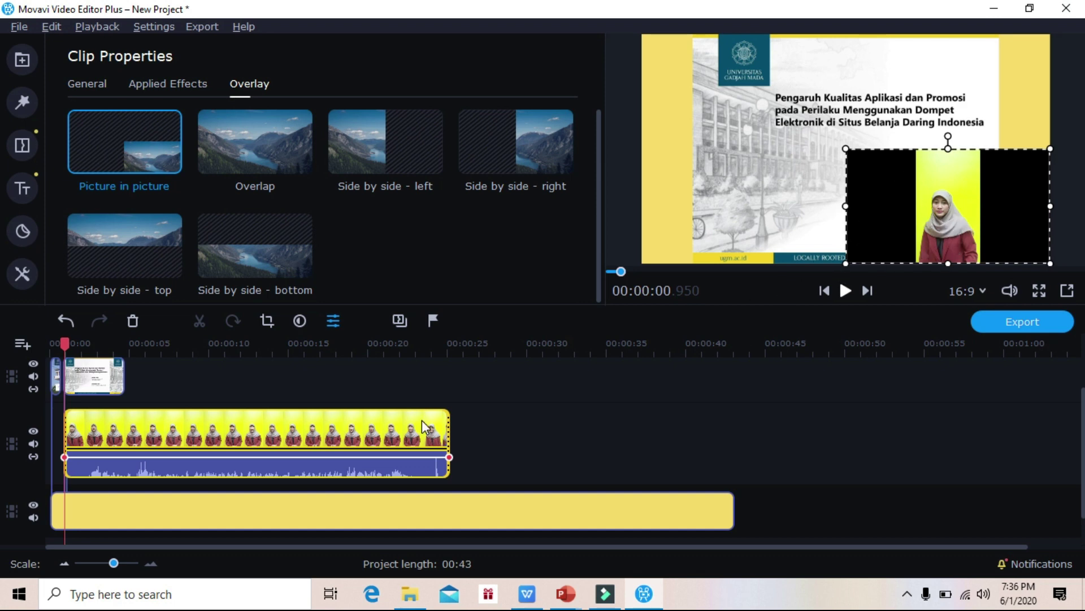
- Expand the crop area of the presenter clip to the full height of the source video and apply it
click(266, 321)
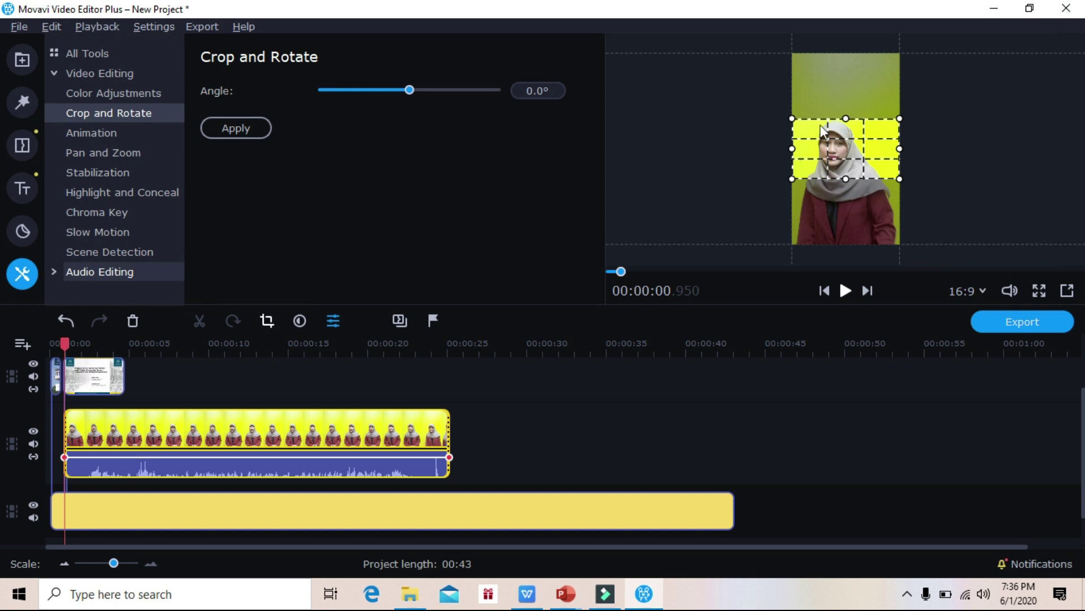
drag(845, 120, 845, 53)
drag(843, 179, 845, 247)
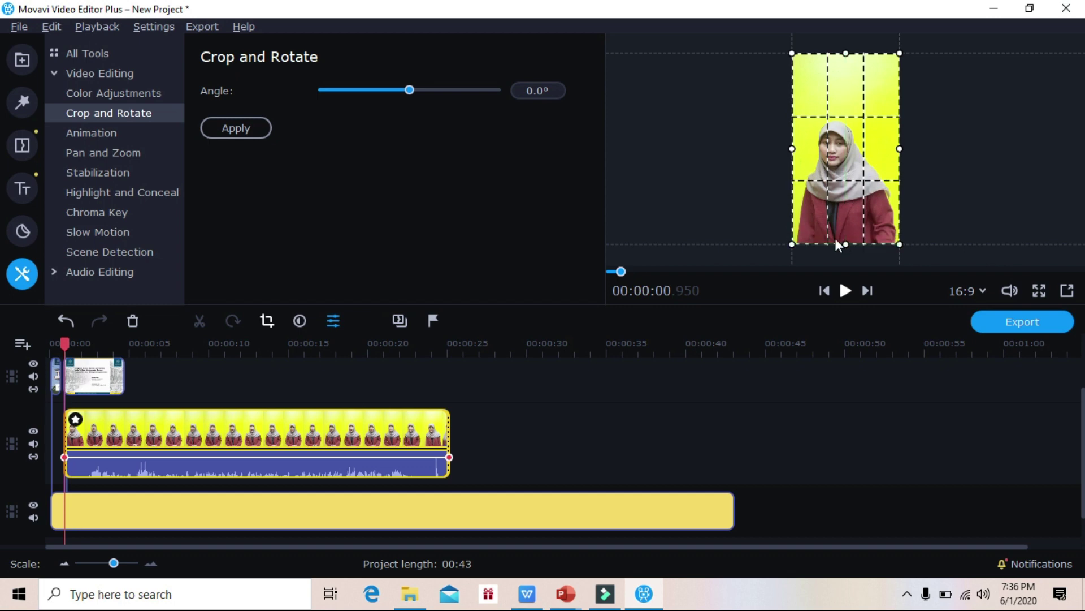
click(232, 129)
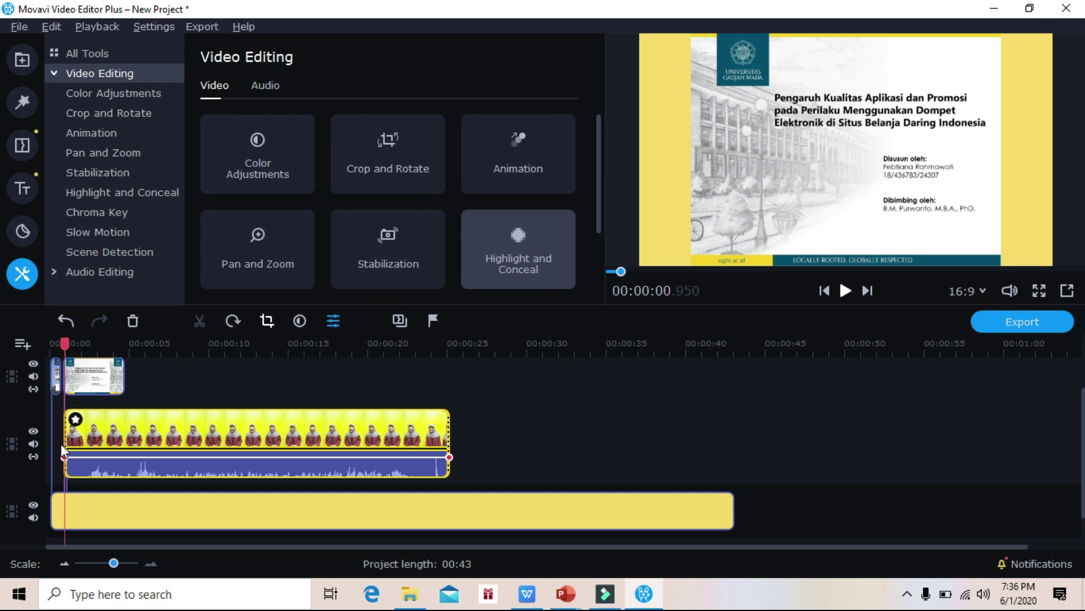
- Enlarge the presenter overlay to the full frame height and align the presenter's picture with the frame's left edge
click(63, 448)
click(69, 452)
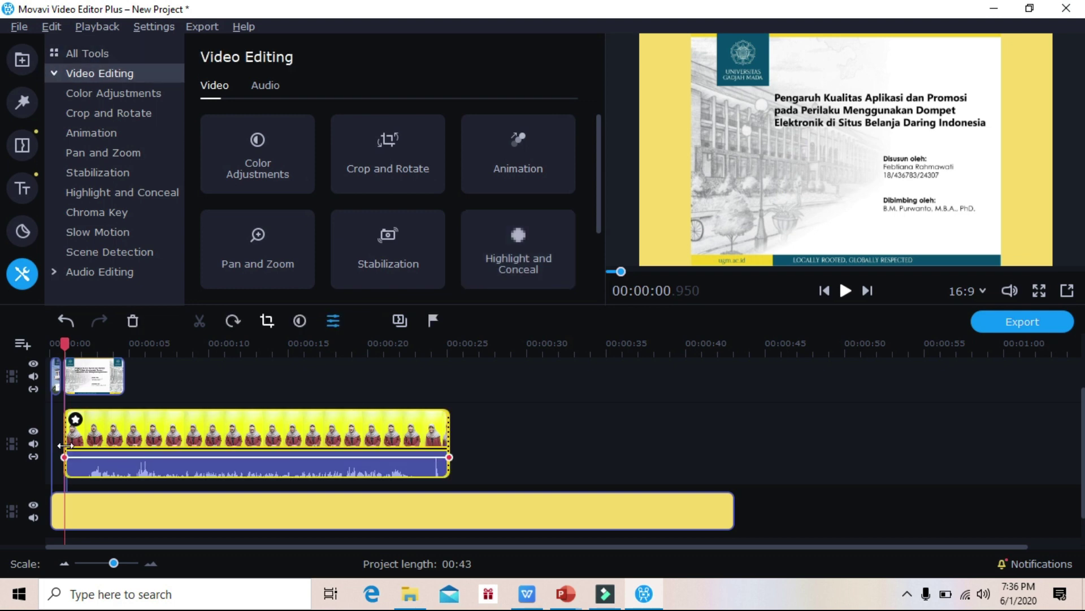
double_click(67, 452)
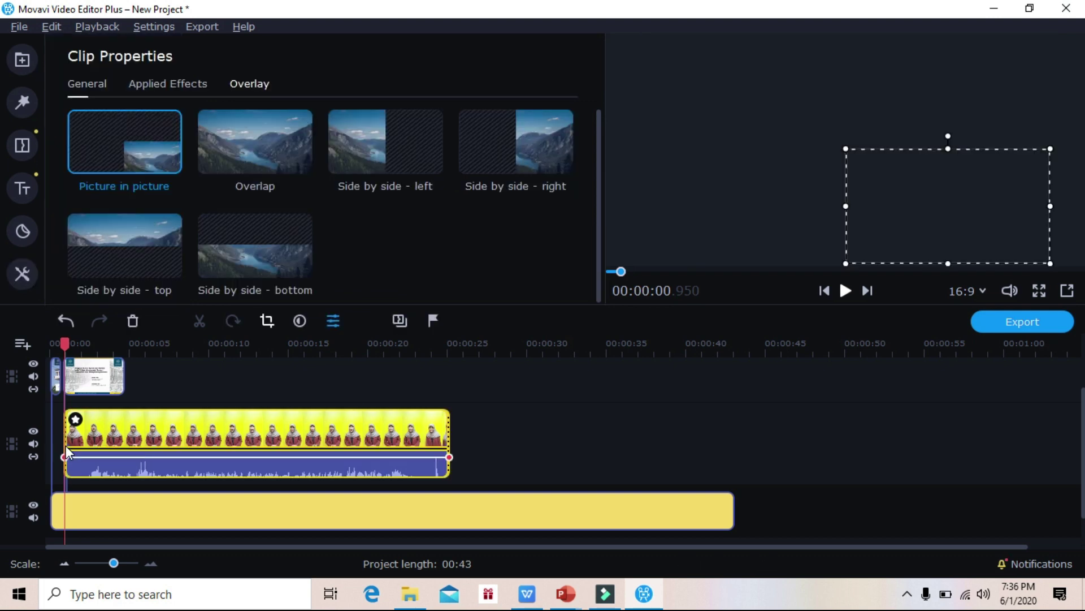
drag(965, 198, 691, 80)
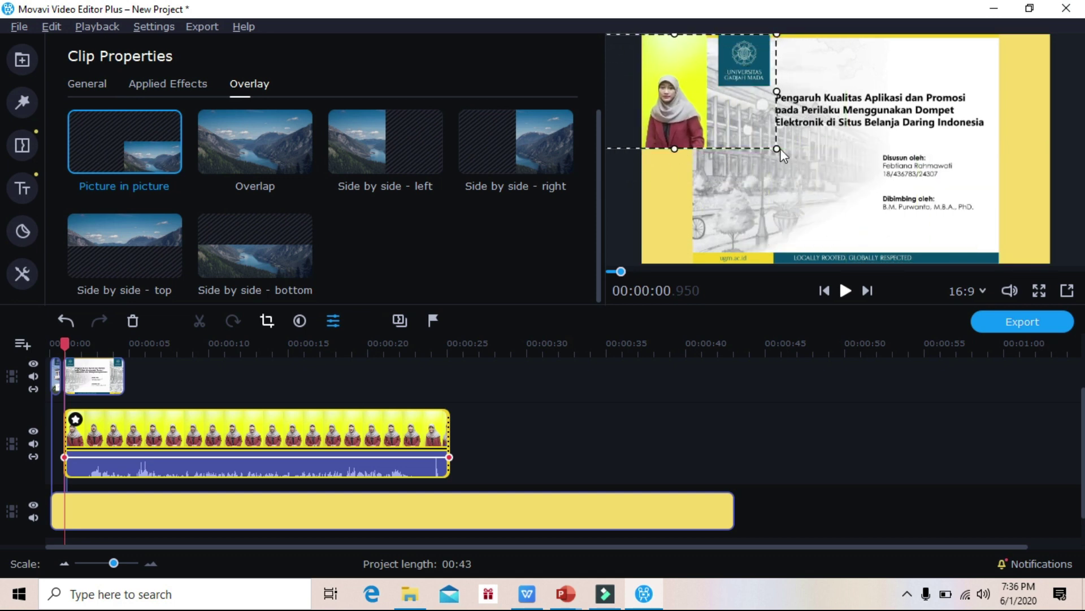
drag(779, 151, 963, 253)
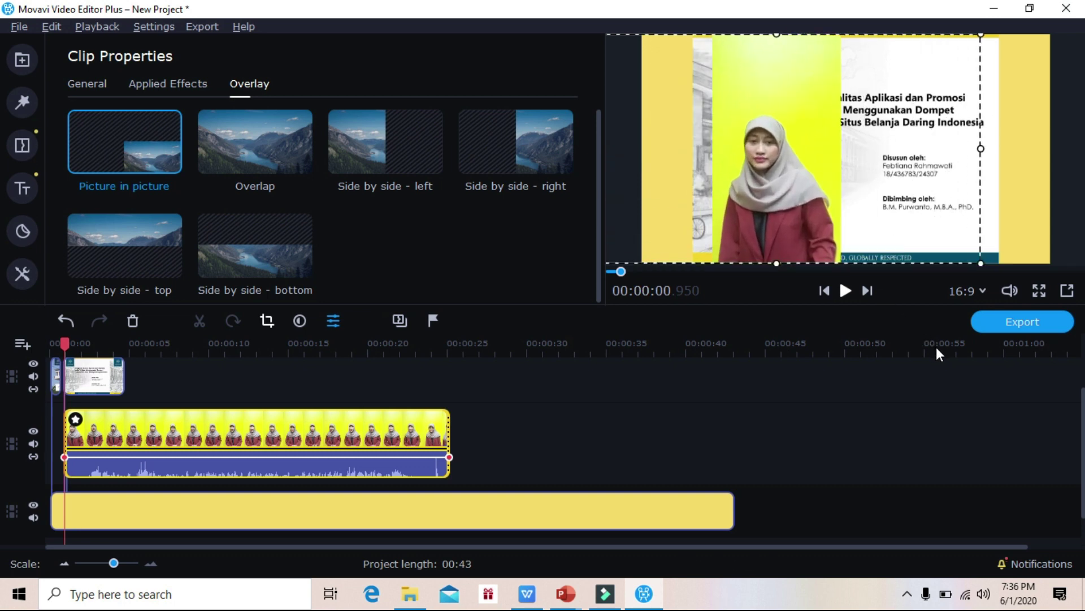
drag(800, 169, 726, 165)
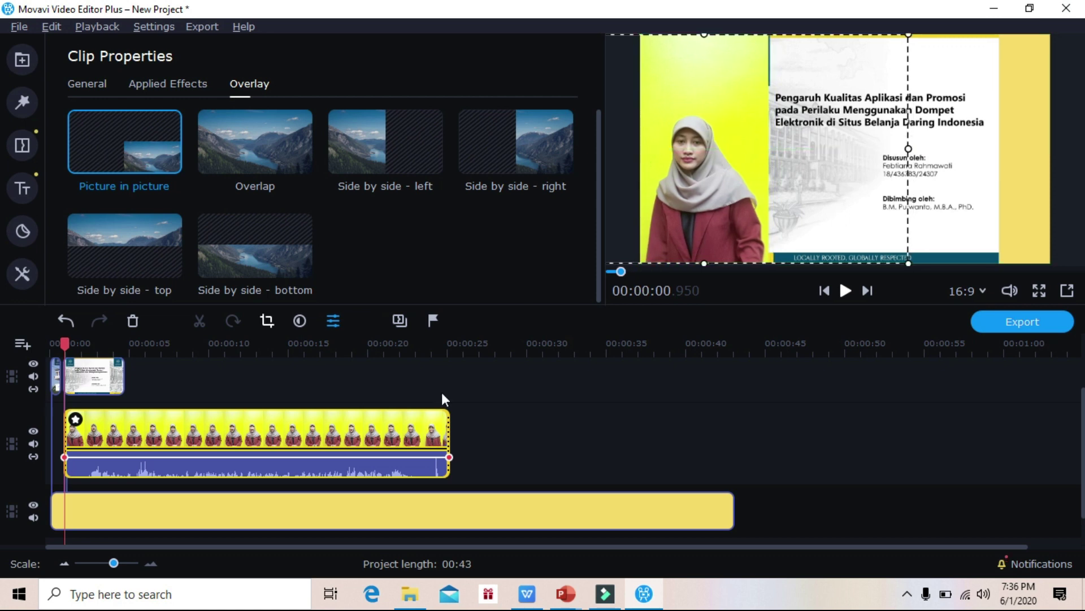
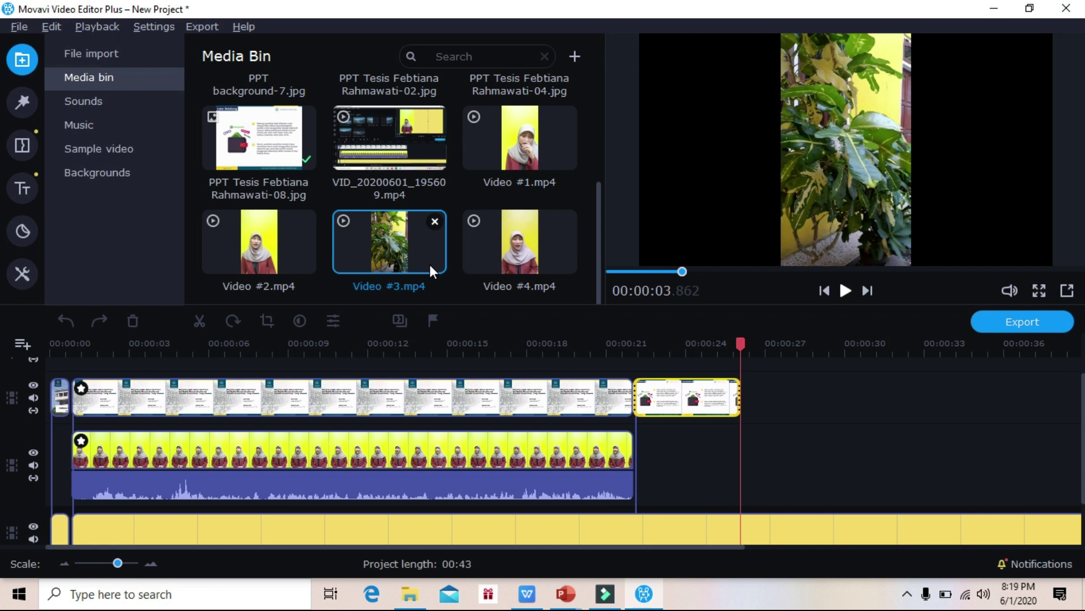
- Place Video #3.mp4 on the middle video track directly after the presenter clip, beneath the start of the wallet slide
drag(390, 243, 637, 445)
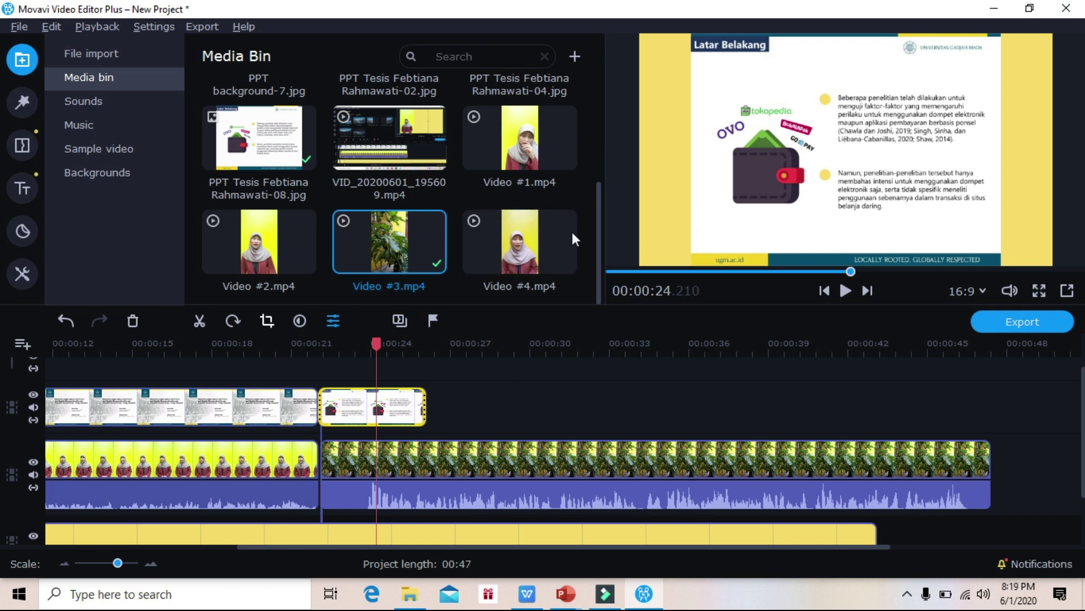
click(302, 409)
click(330, 414)
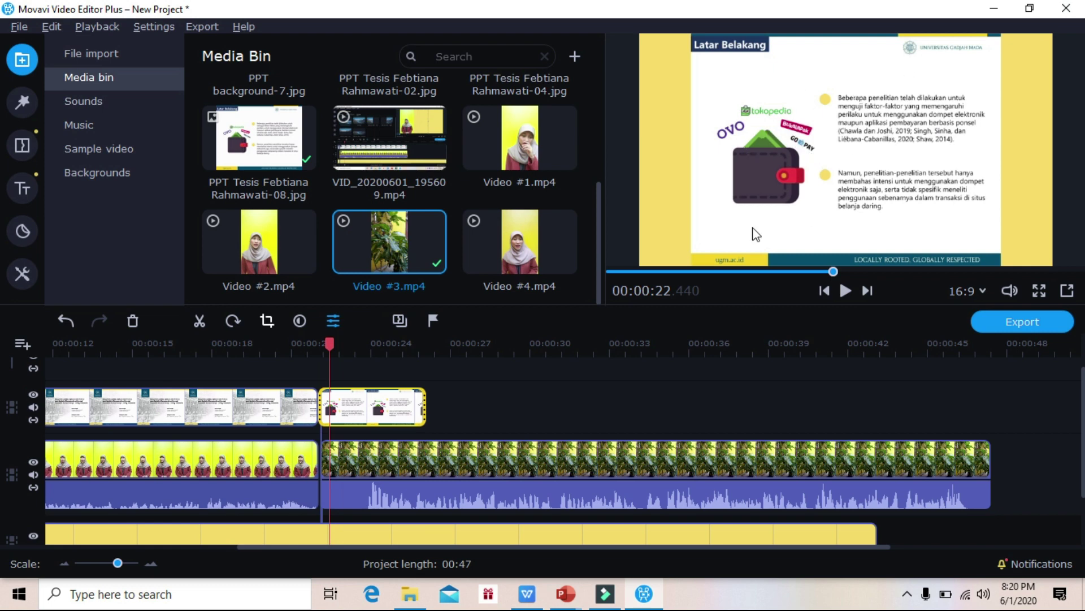
click(391, 414)
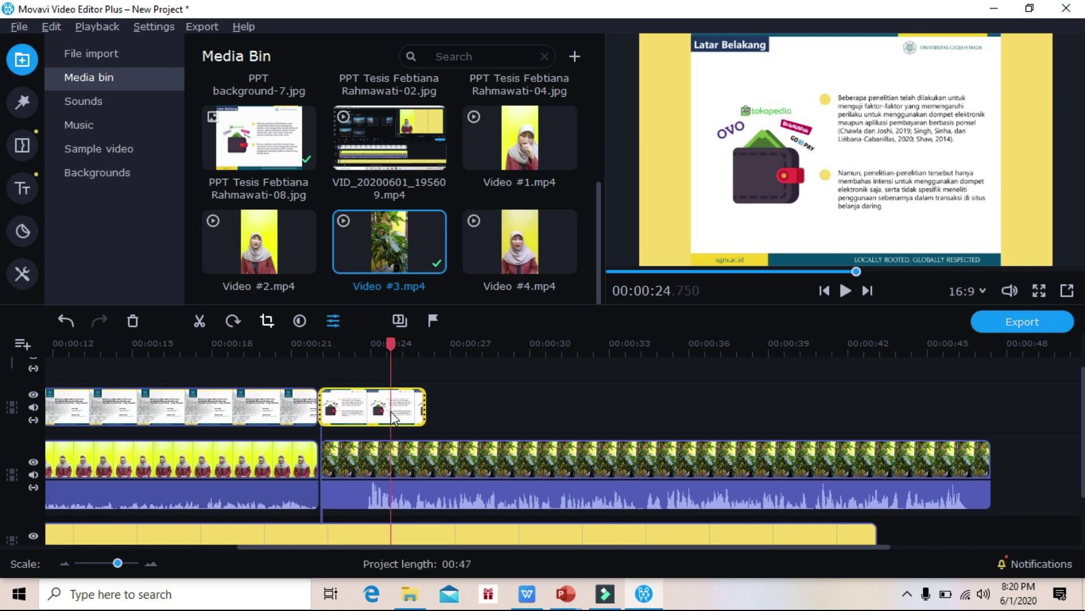
- Extend the wallet slide on the upper track to the end of Video #3.mp4 and check several points along it
click(425, 410)
click(425, 408)
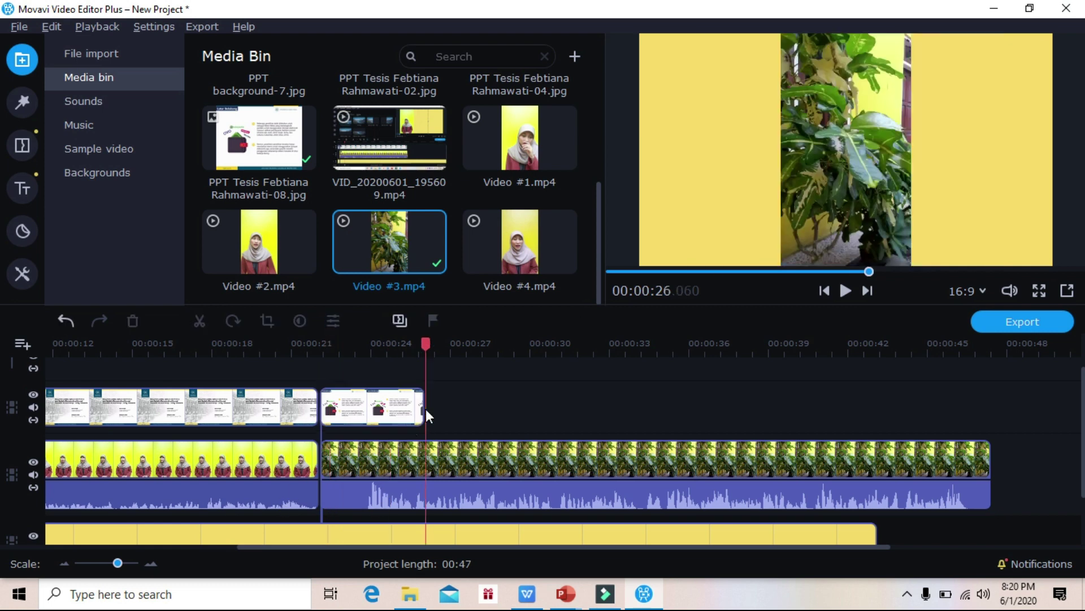
click(371, 416)
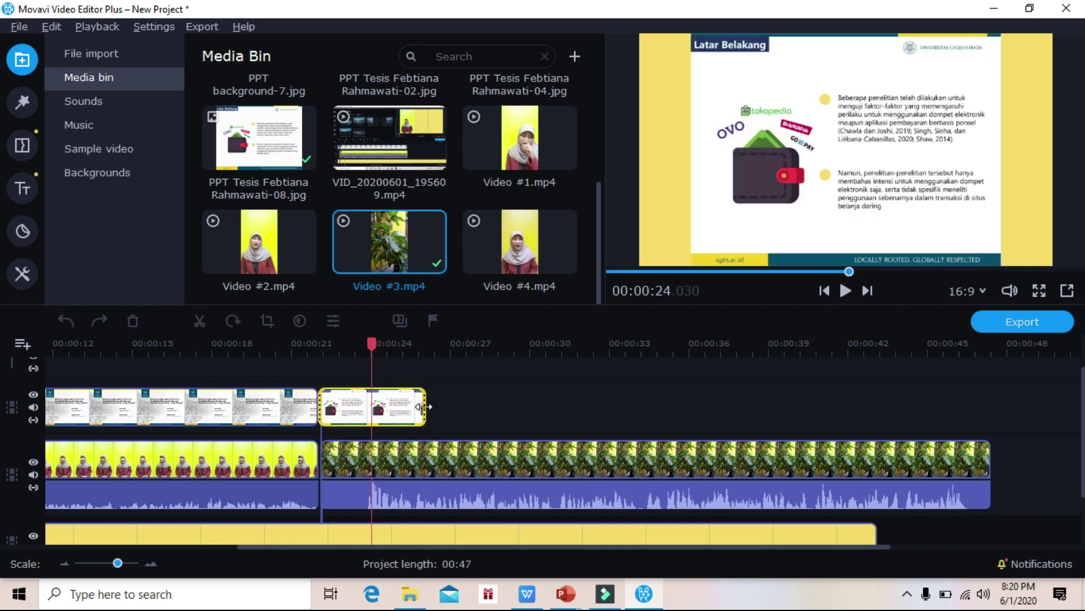
drag(423, 407, 518, 412)
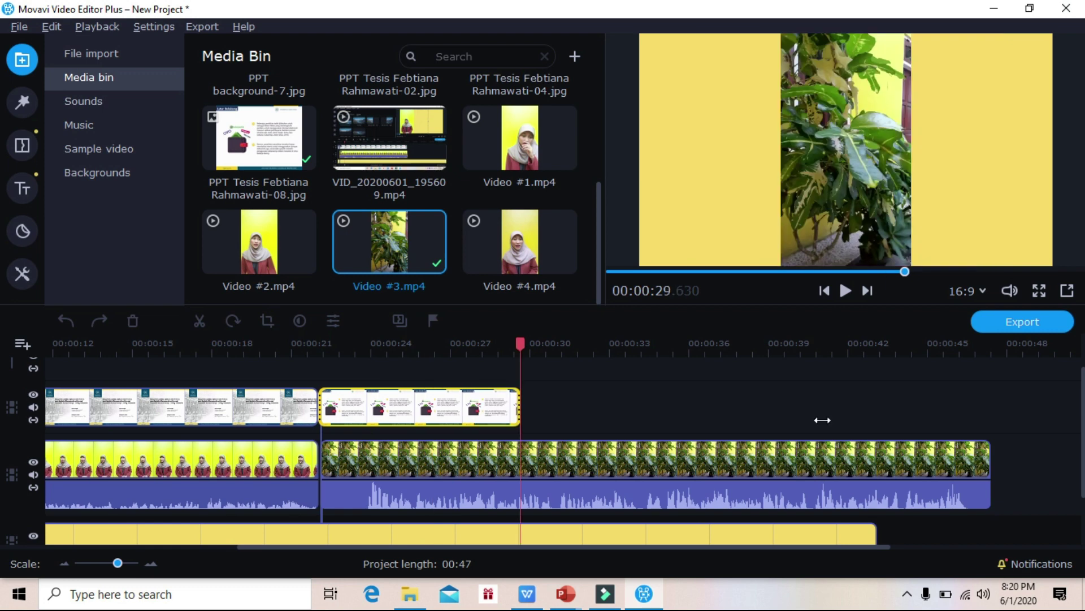
drag(901, 419, 989, 429)
click(793, 422)
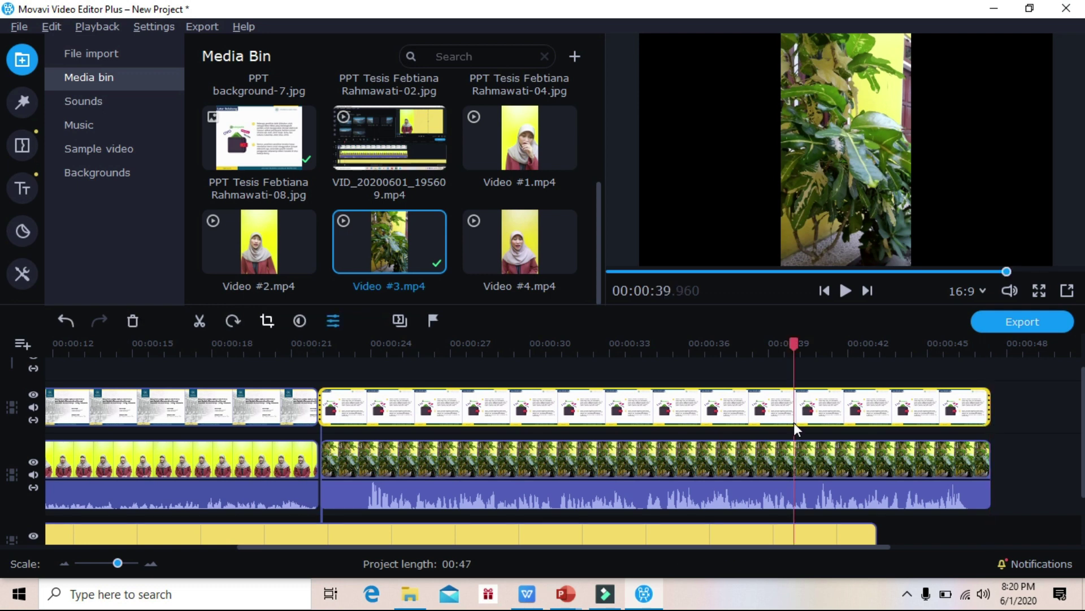
click(917, 404)
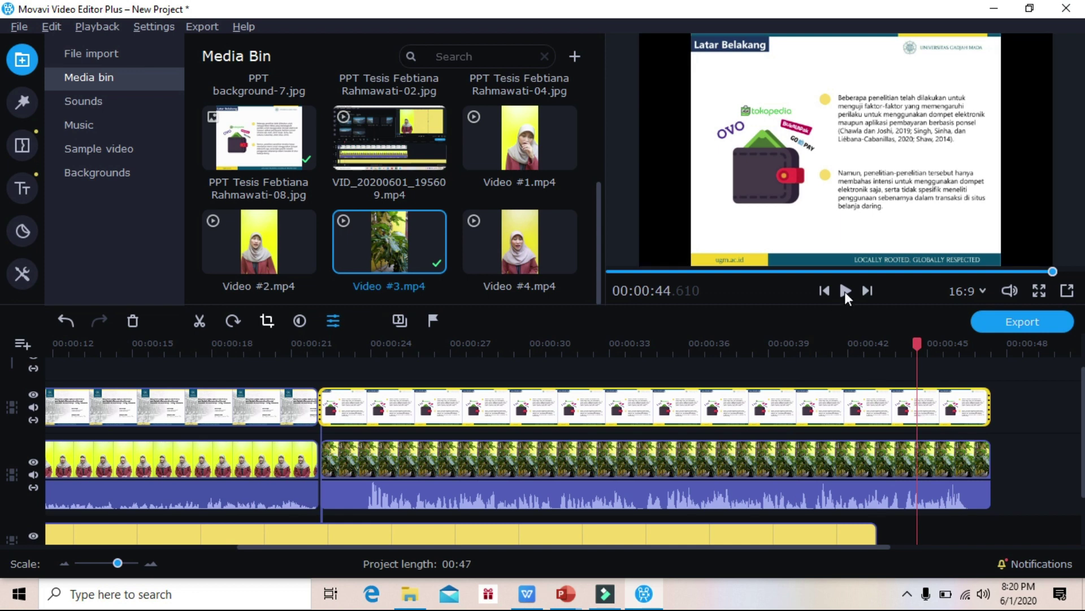
click(707, 404)
click(818, 399)
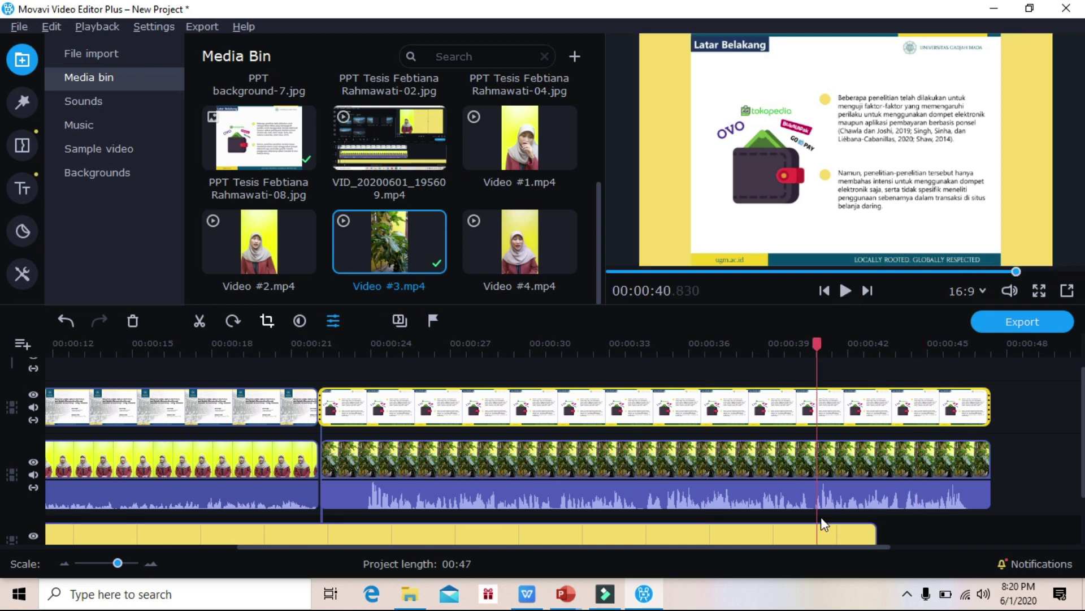
- Extend the yellow background clip past the end of Video #3.mp4, to a duration of about 48 seconds
click(834, 532)
double_click(877, 531)
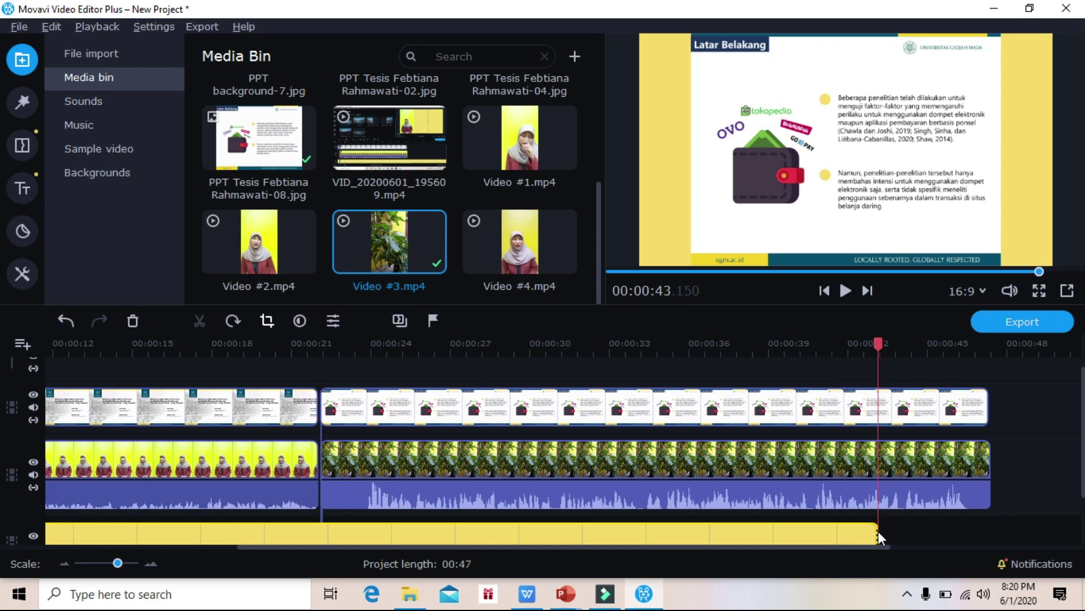
drag(878, 532, 976, 537)
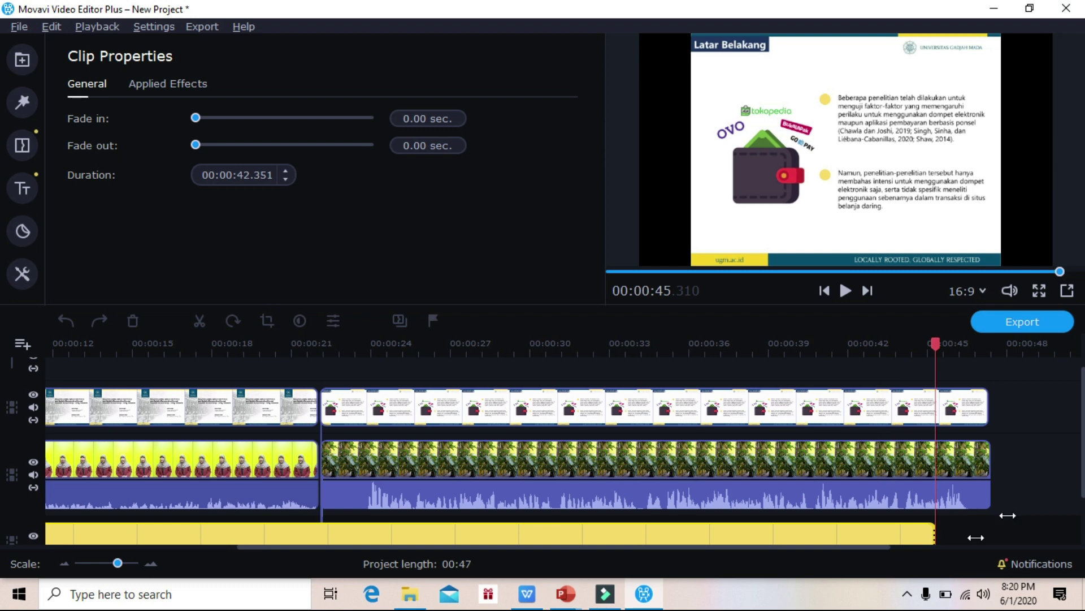
drag(976, 537, 1027, 510)
scroll(866, 399, down, 1)
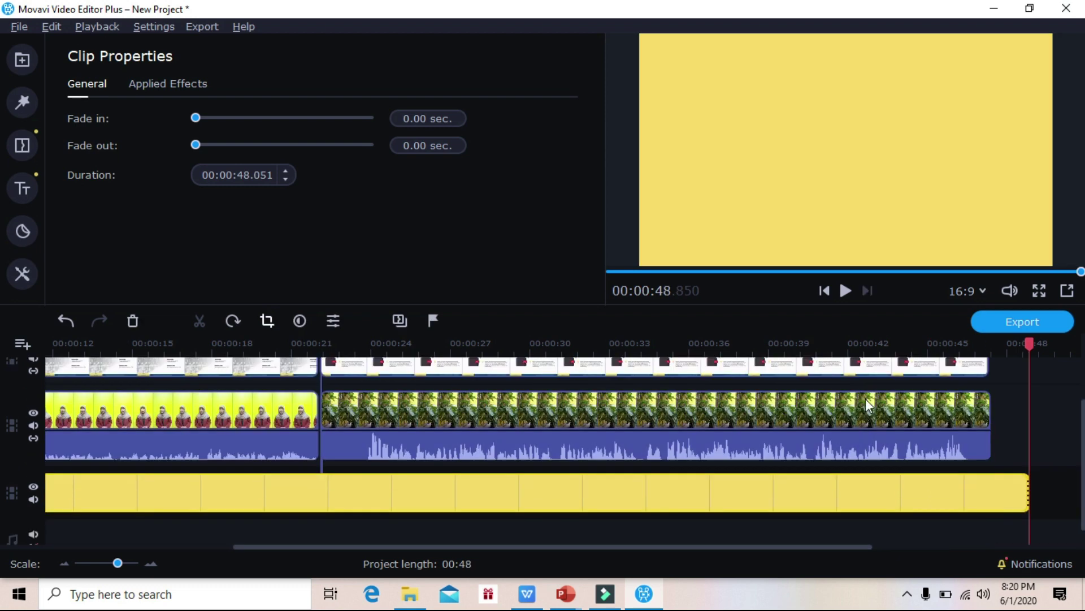
- Review the wallet slide and the clips beneath it along the timeline, playing a short section from about 32 seconds
scroll(866, 398, left, 5)
drag(606, 545, 845, 534)
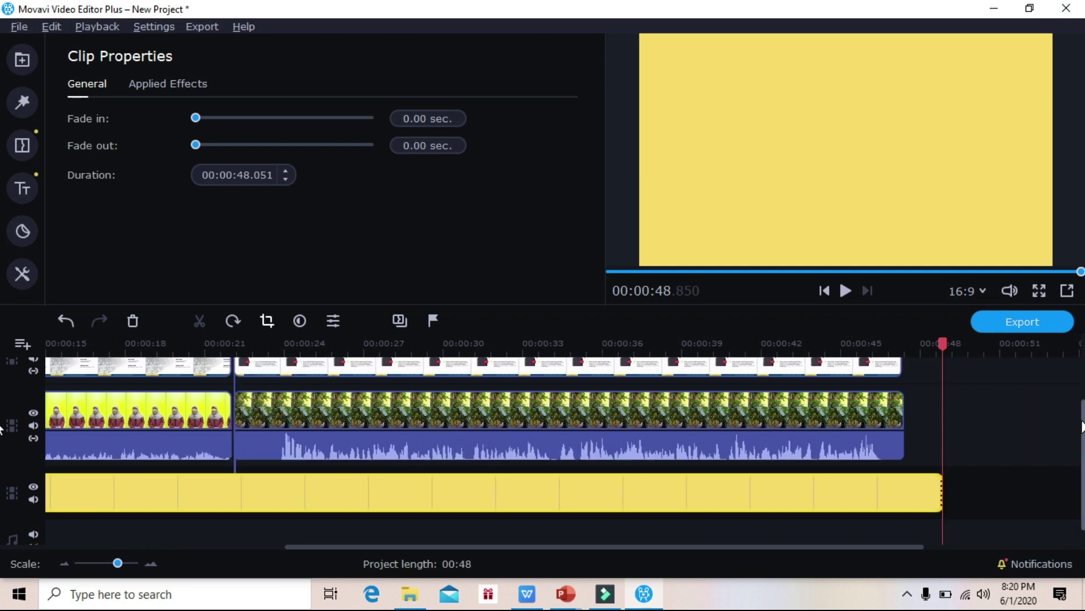
scroll(609, 462, up, 1)
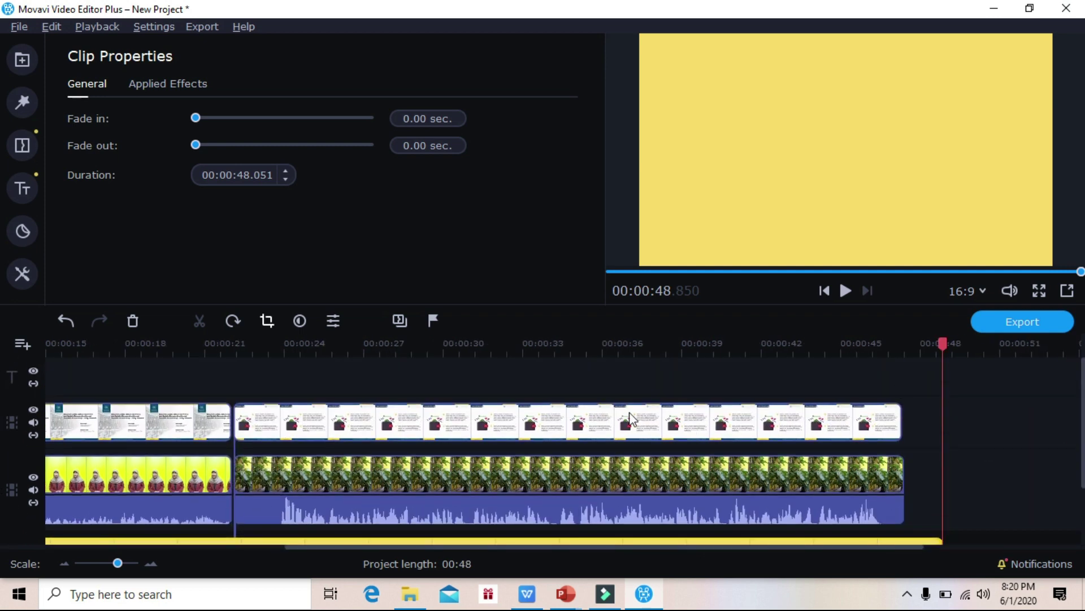
click(630, 420)
click(429, 430)
click(496, 430)
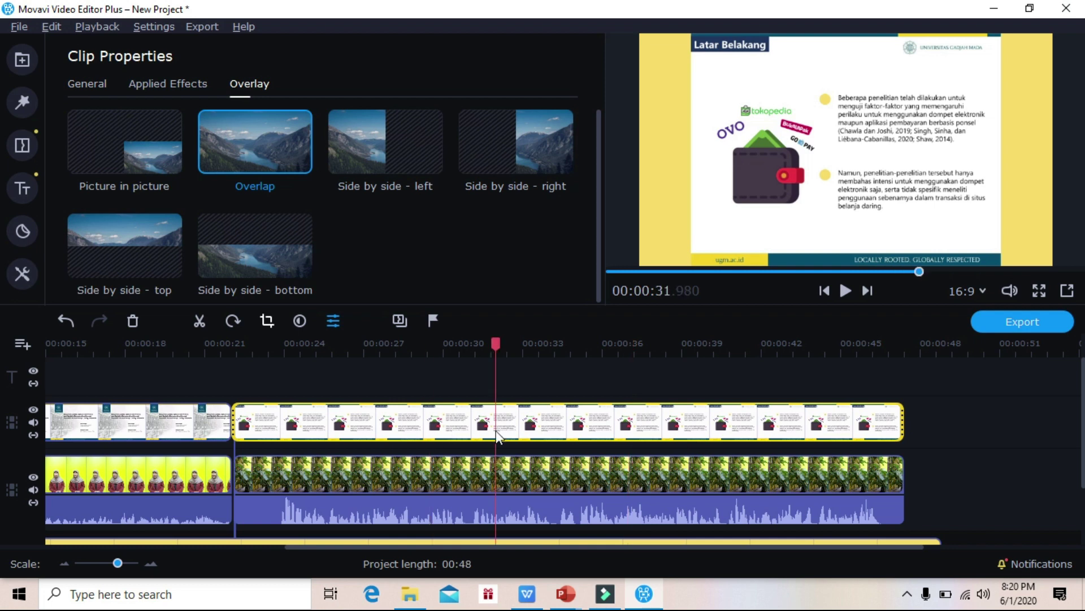
click(846, 291)
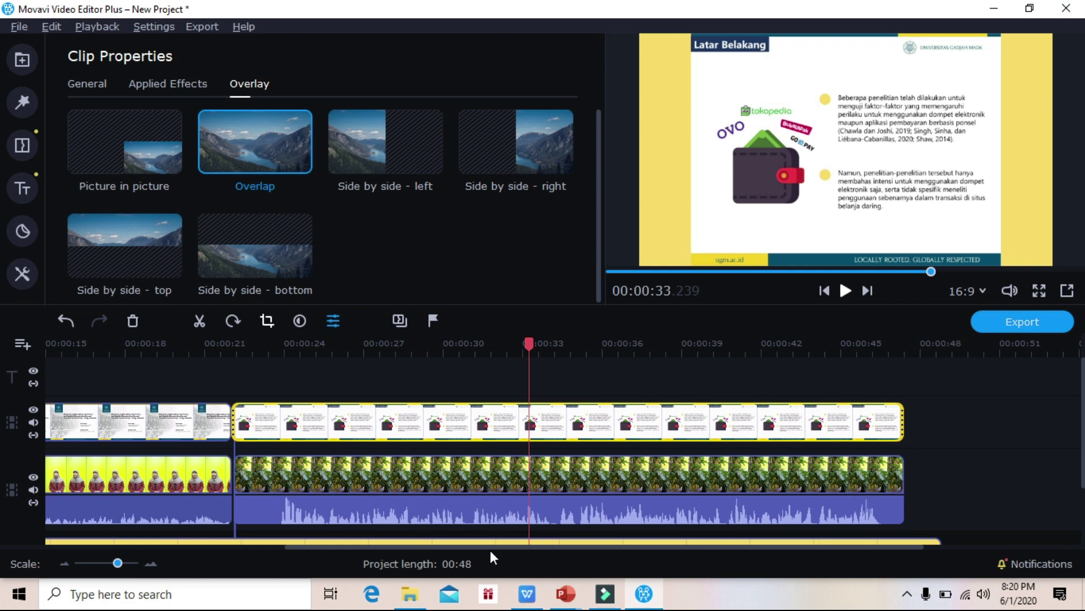
drag(486, 546, 663, 551)
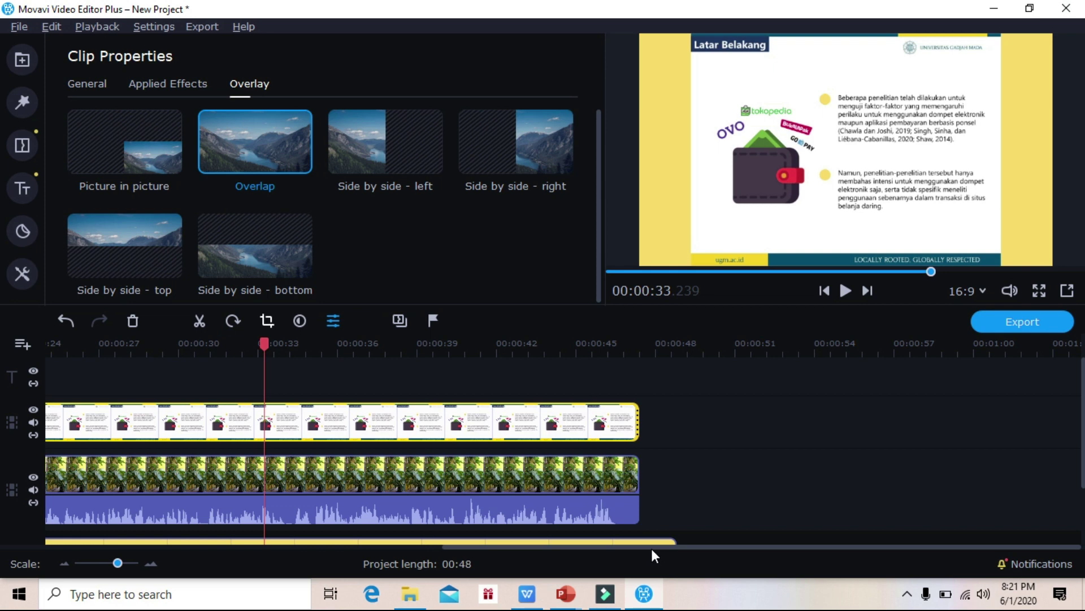
drag(651, 545, 310, 547)
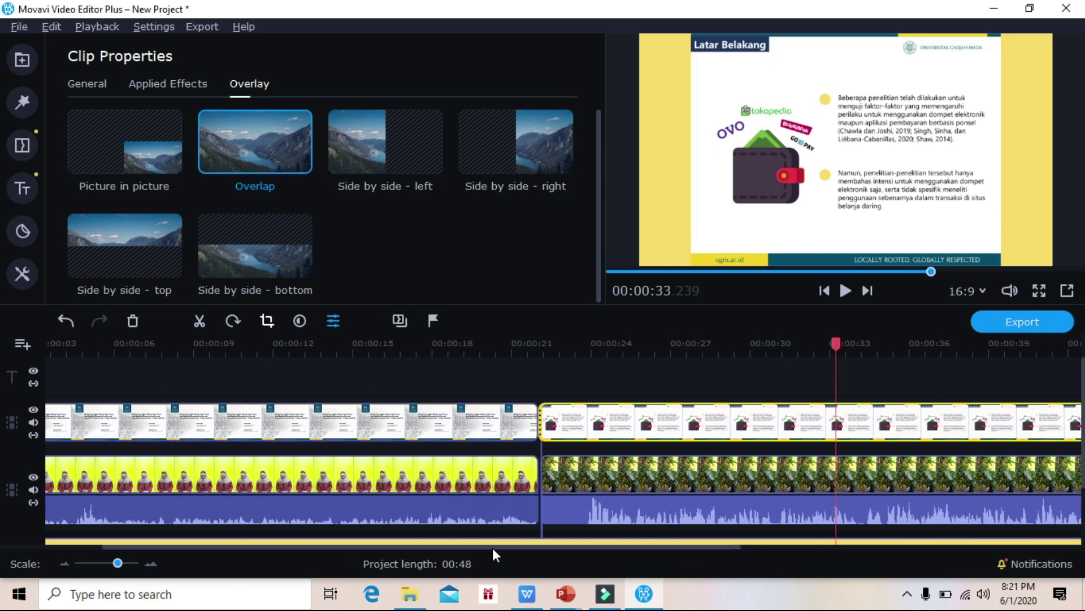
drag(635, 548, 833, 568)
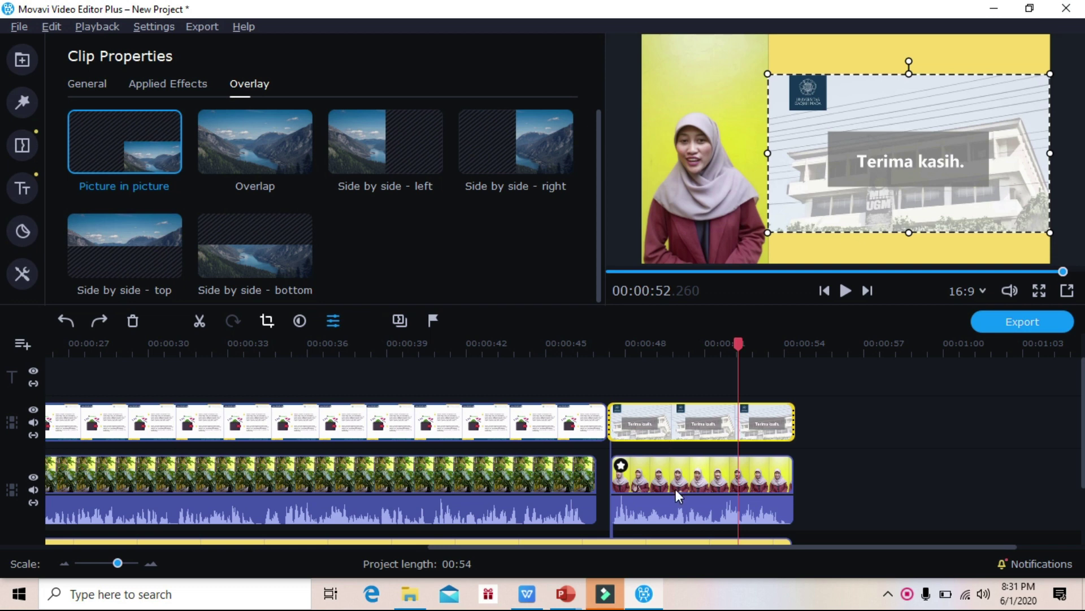
- Check the closing presenter clip from start to end and give it a short fade-out
click(776, 481)
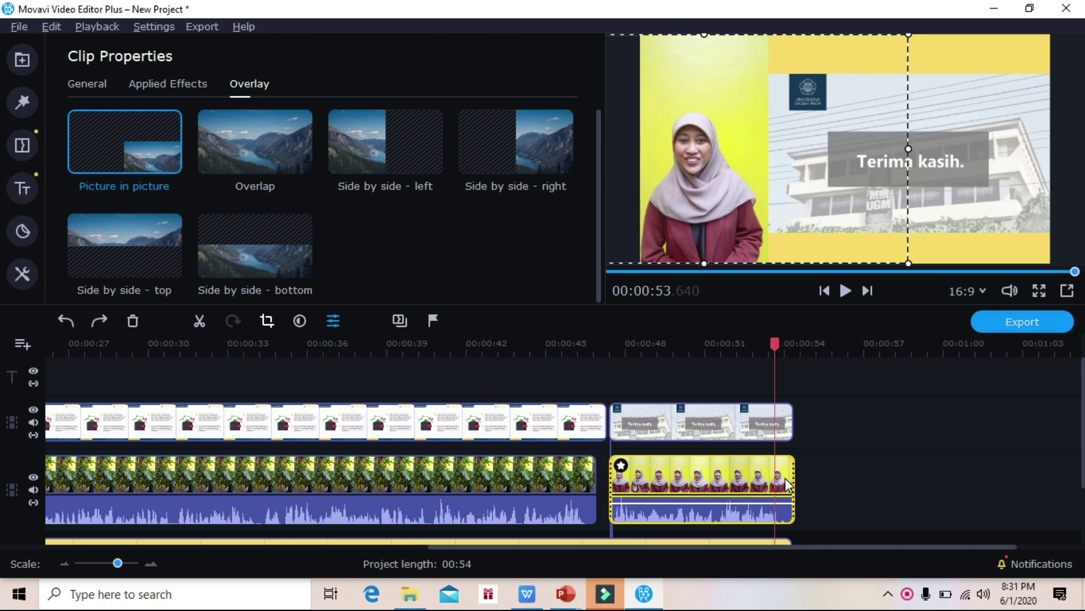
click(787, 485)
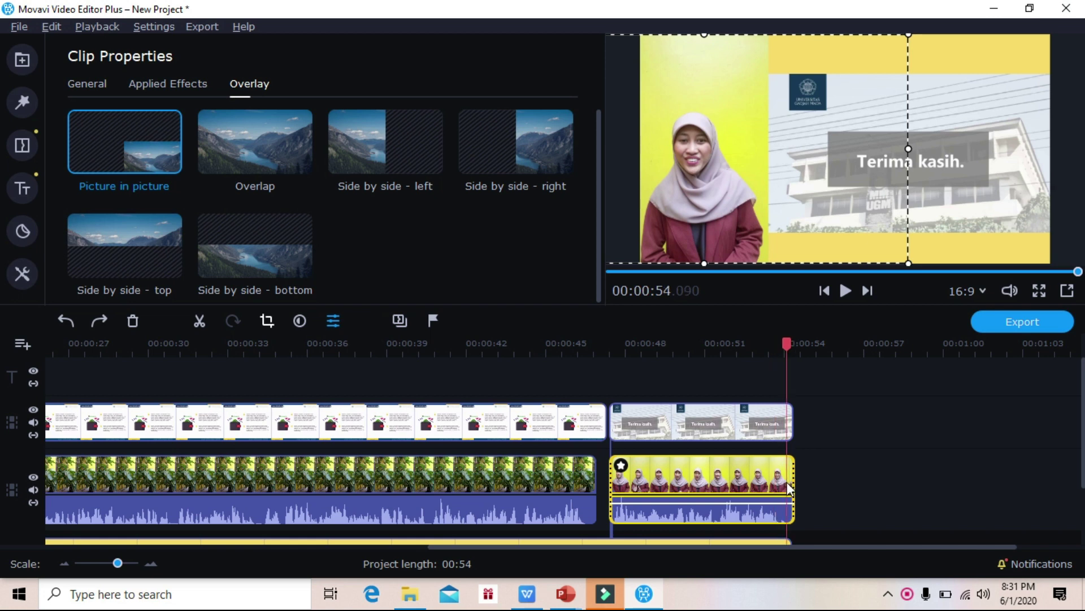
click(673, 486)
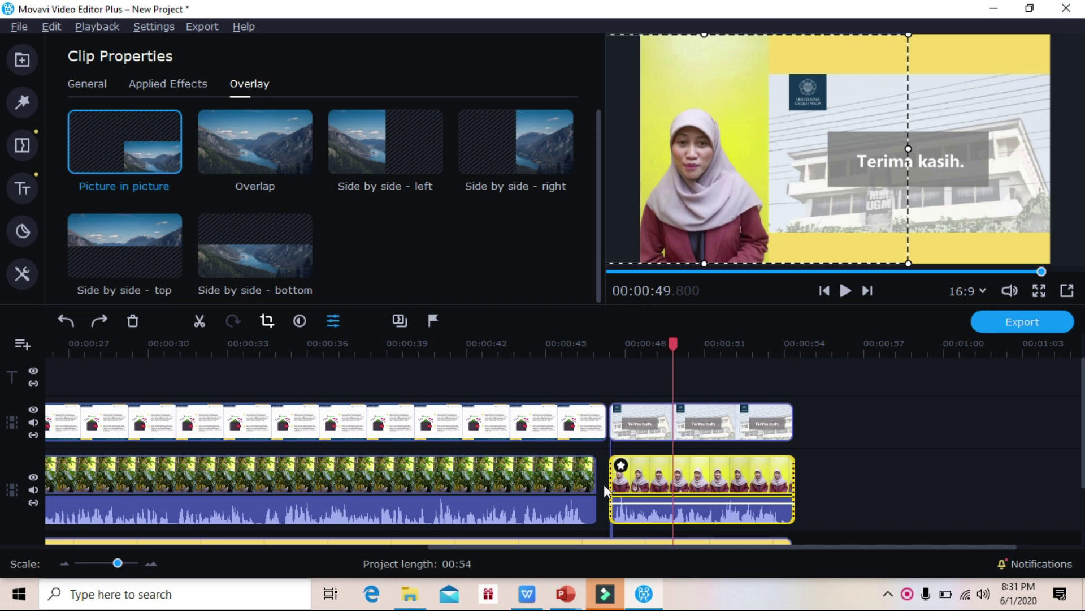
click(612, 491)
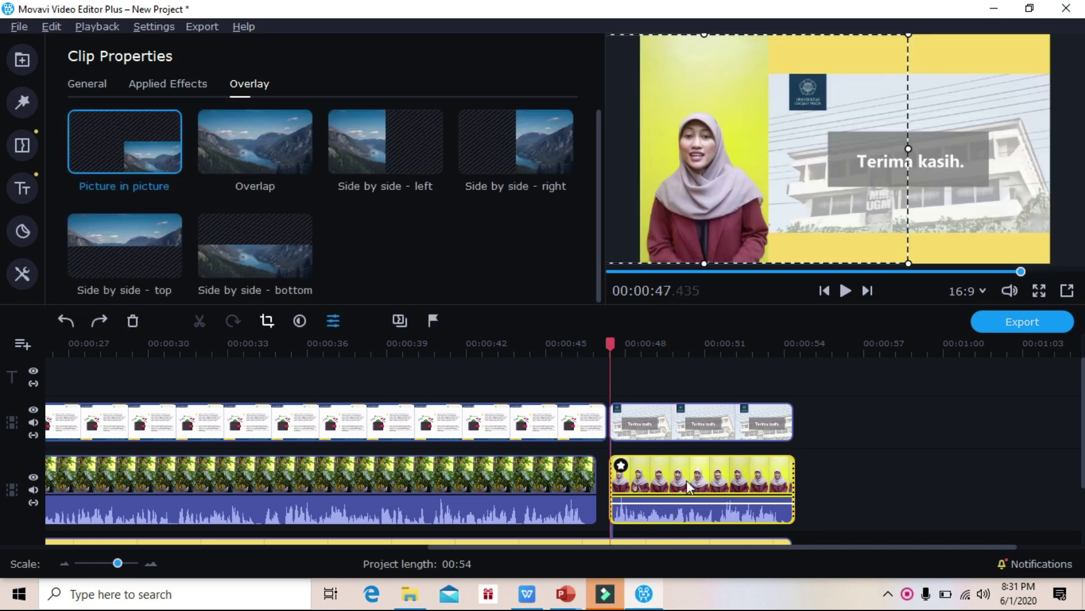
click(791, 481)
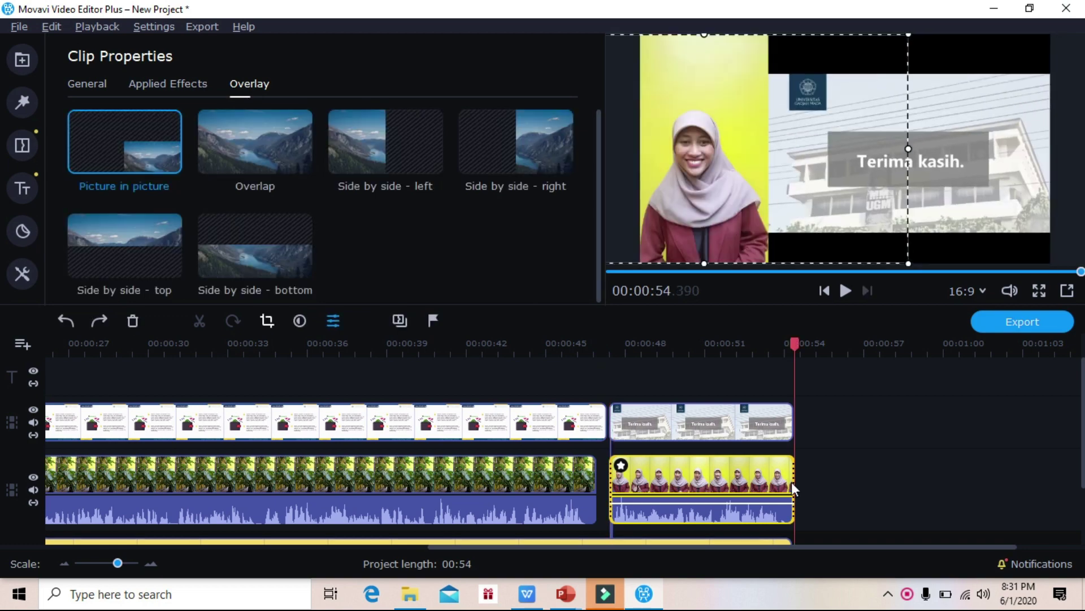
click(91, 84)
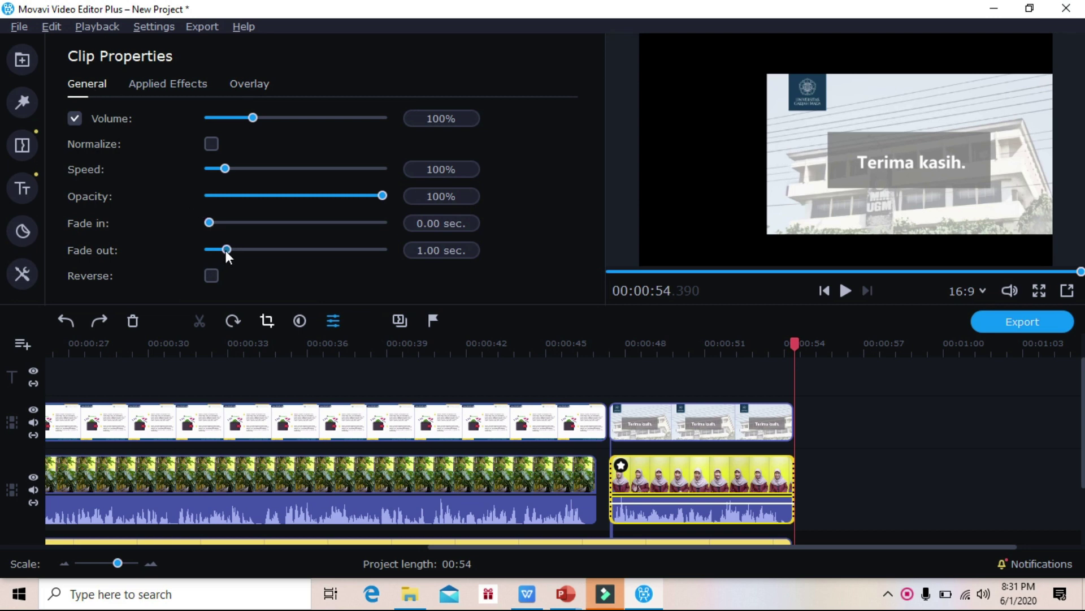
drag(222, 250, 217, 250)
- Set the "Terima kasih." slide's fade-out to 0.50 seconds and preview the end of the project
click(788, 431)
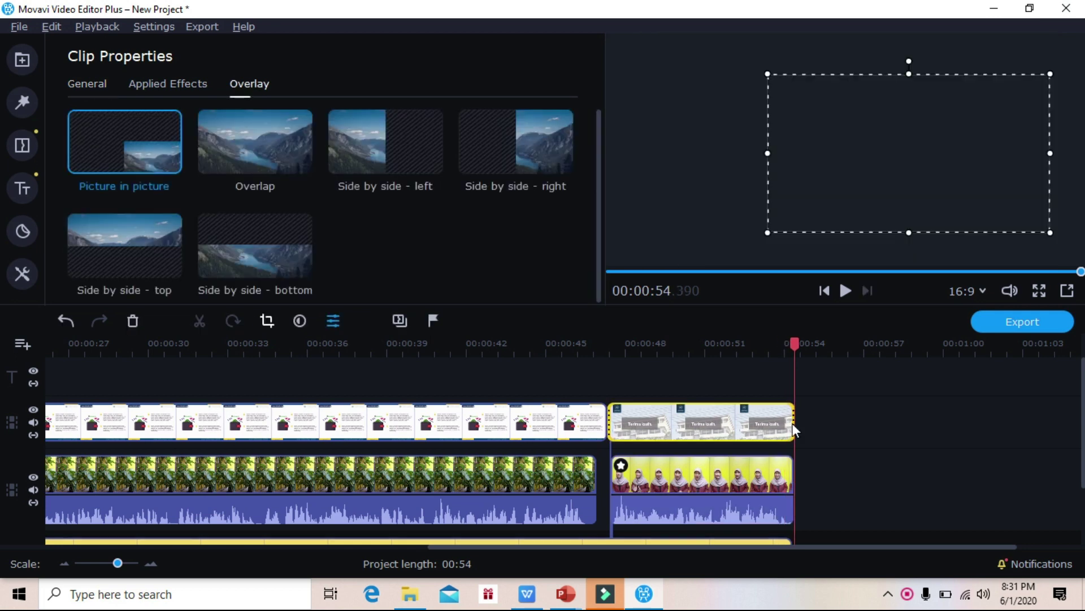
click(94, 81)
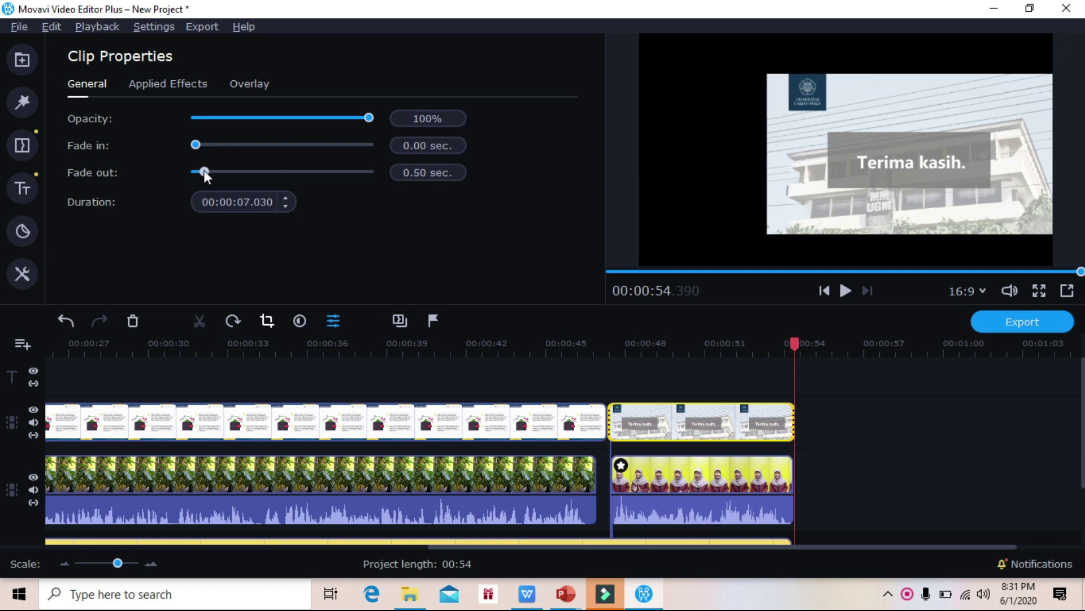
click(731, 453)
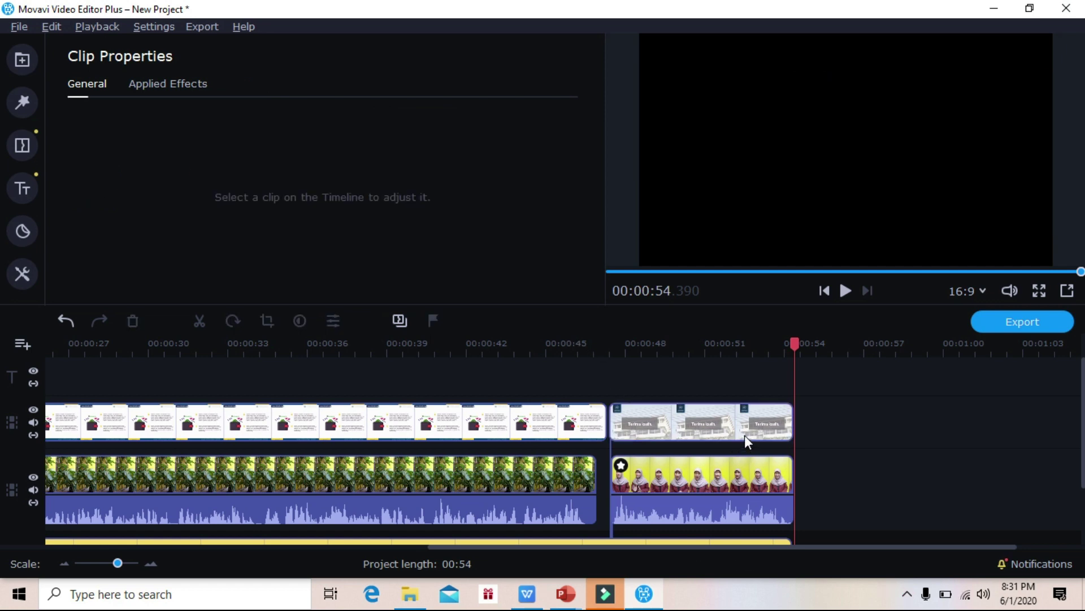
click(744, 435)
click(845, 291)
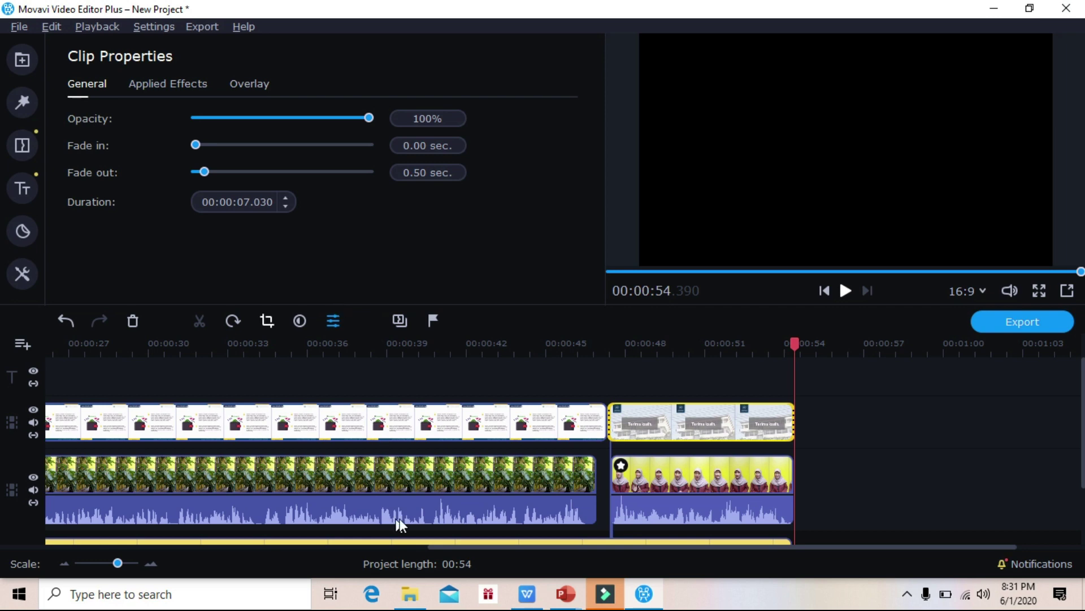
- Examine the tracks at the project's start, checking the first presenter clip's audio and the commands available for it
drag(484, 547, 81, 547)
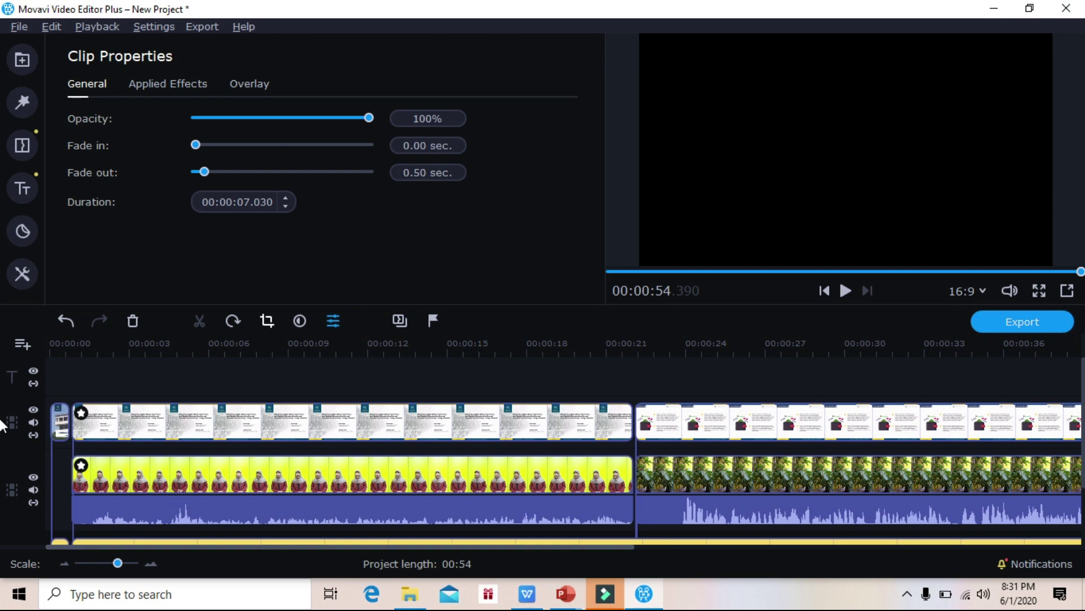
scroll(4, 446, down, 2)
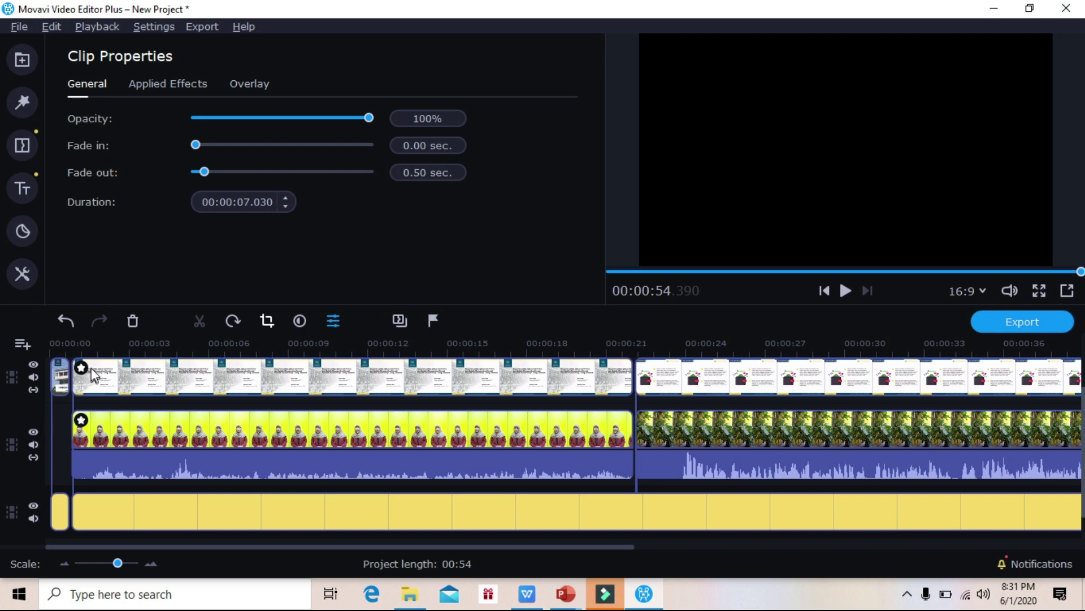
click(218, 470)
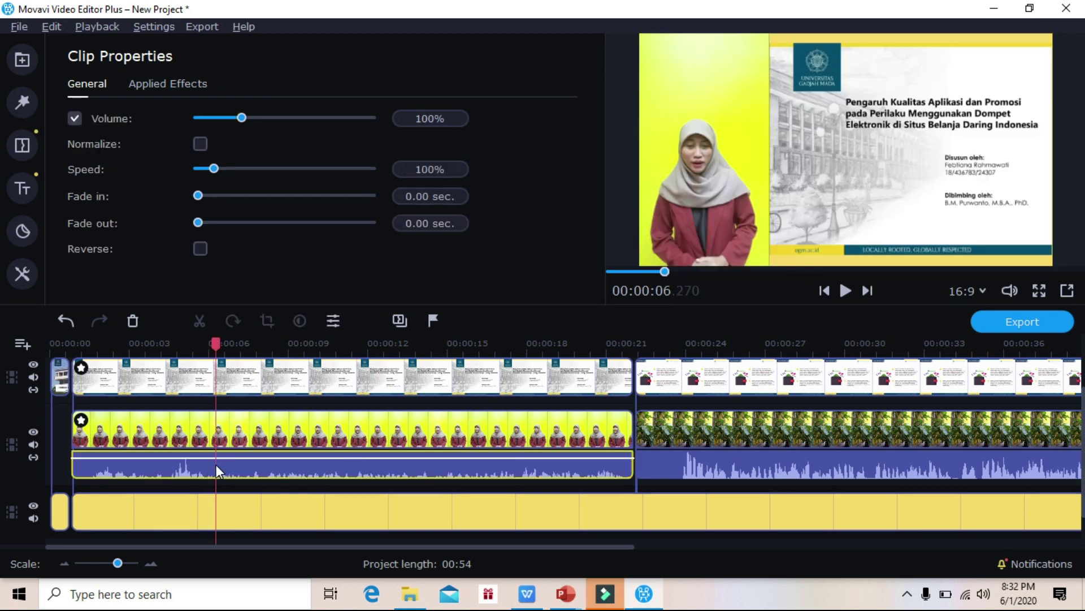
click(638, 501)
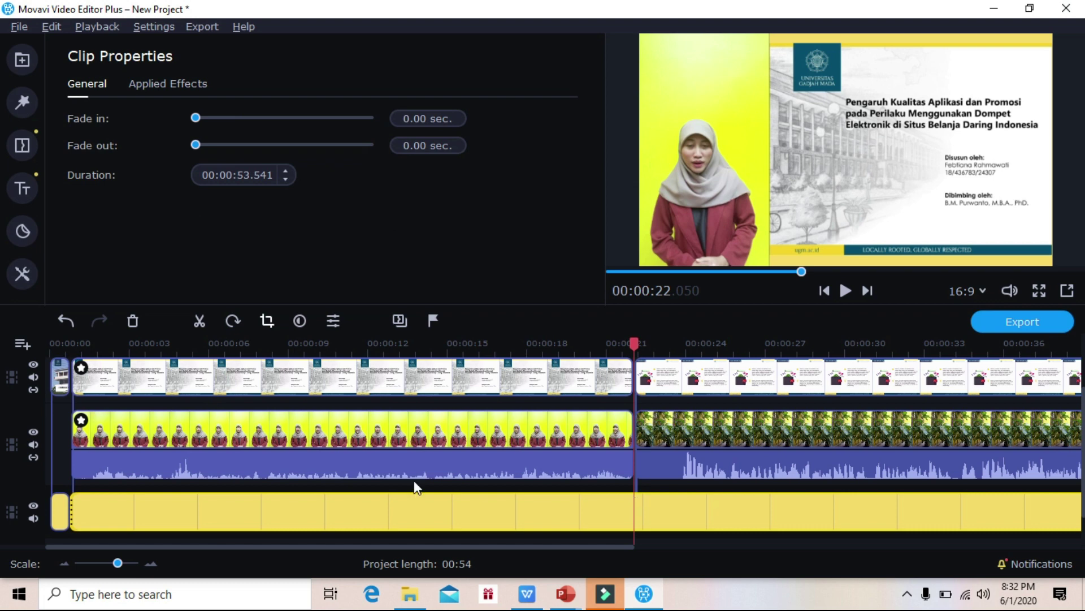
click(315, 467)
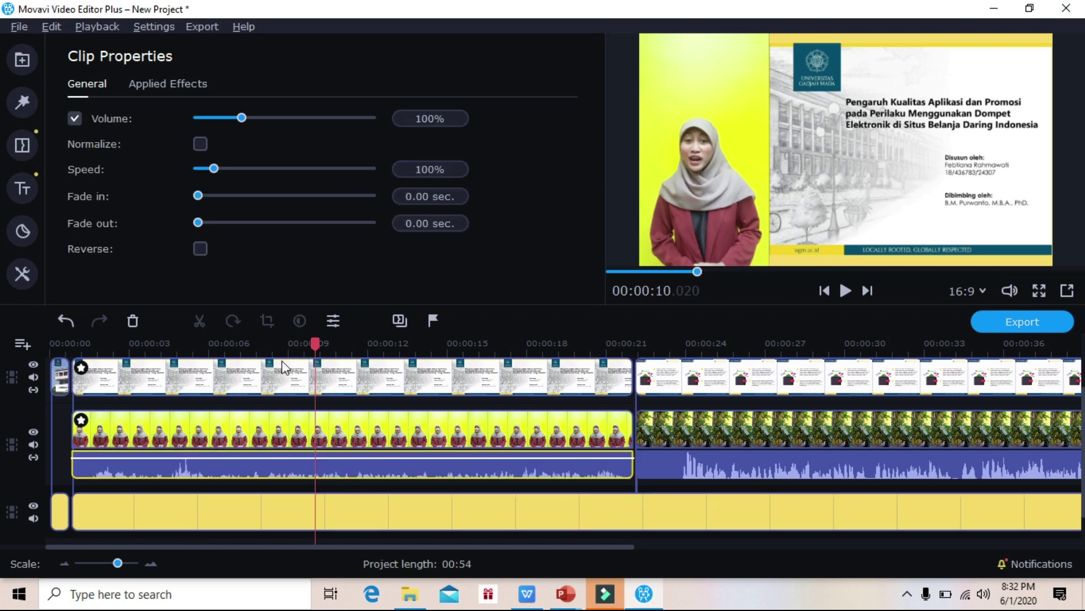
right_click(314, 450)
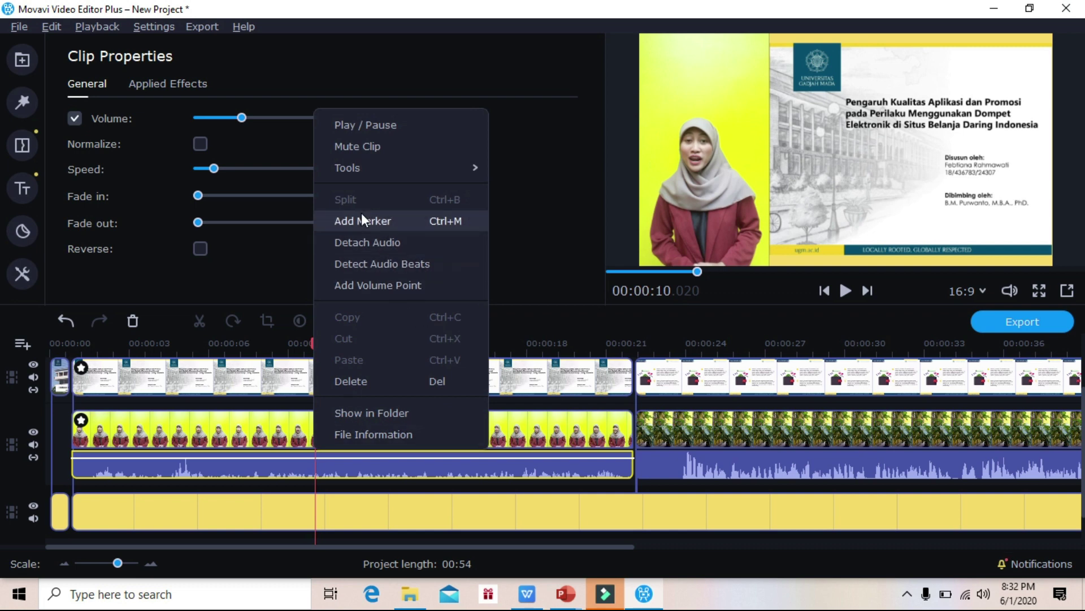
click(179, 330)
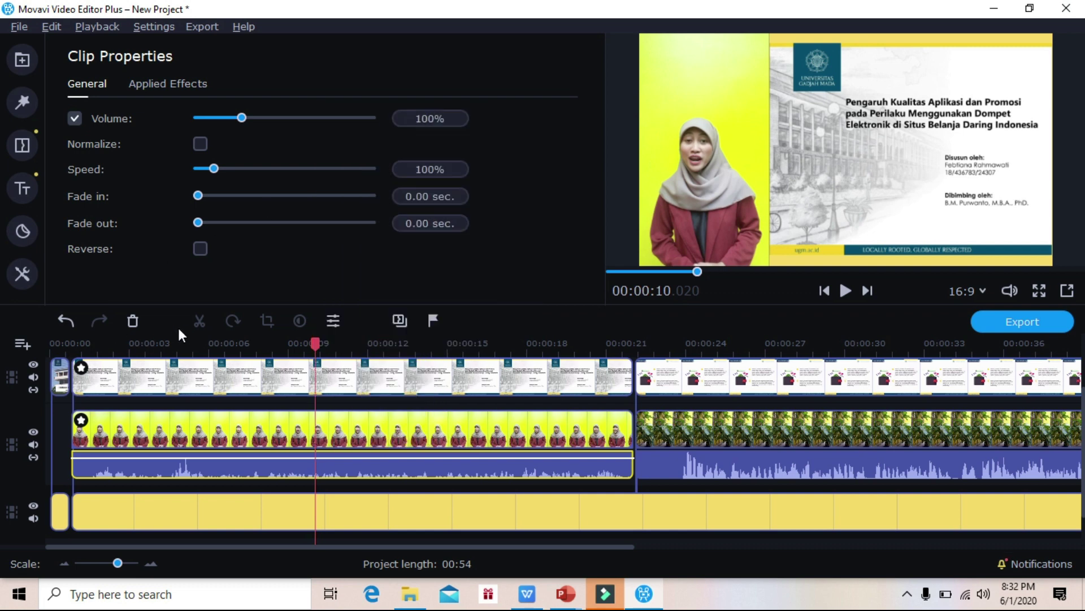
- Try splitting the title slide at 00:00:10.050 and the presenter clip at 00:00:10.380, and undo both splits
click(317, 392)
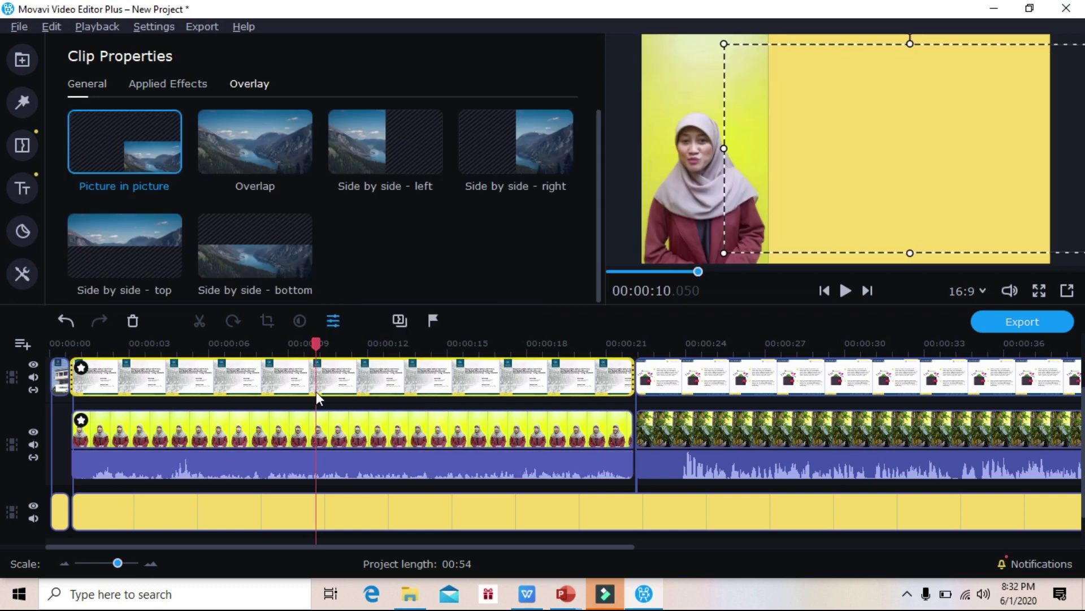
key(ctrl+b)
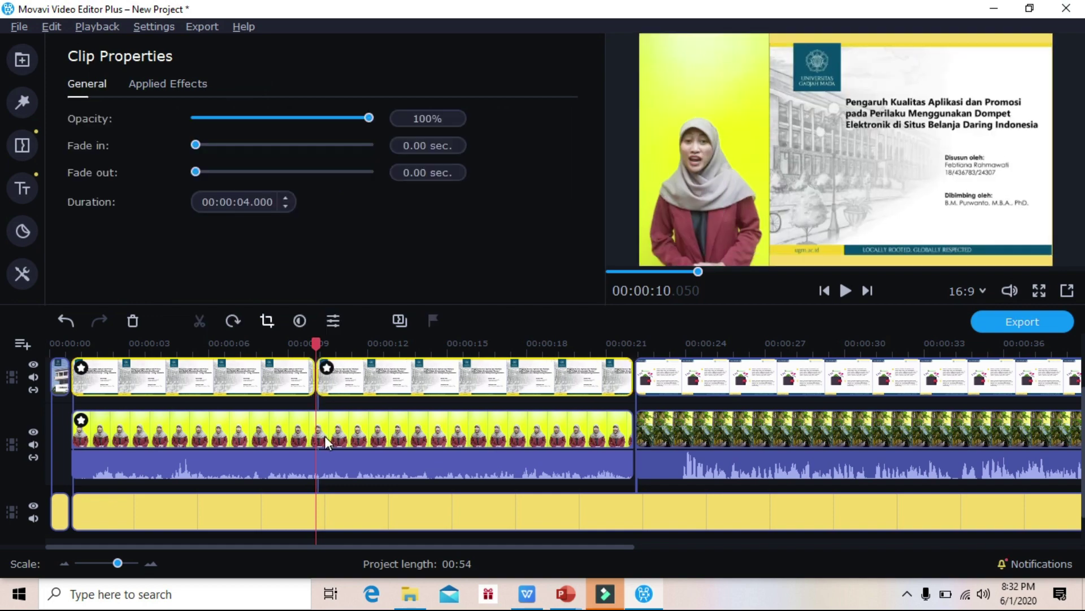
click(325, 436)
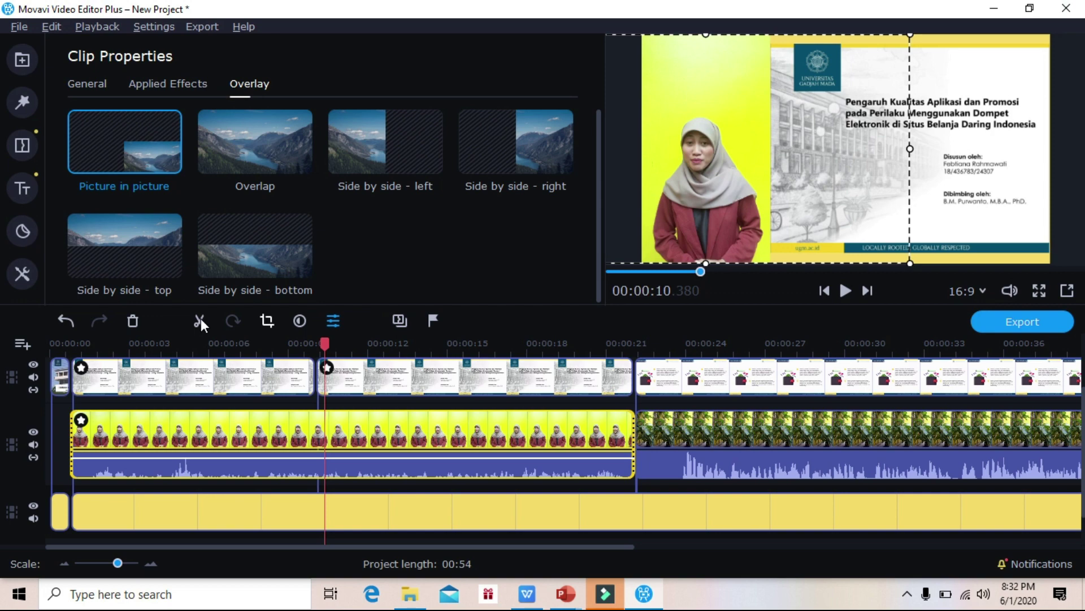
click(200, 321)
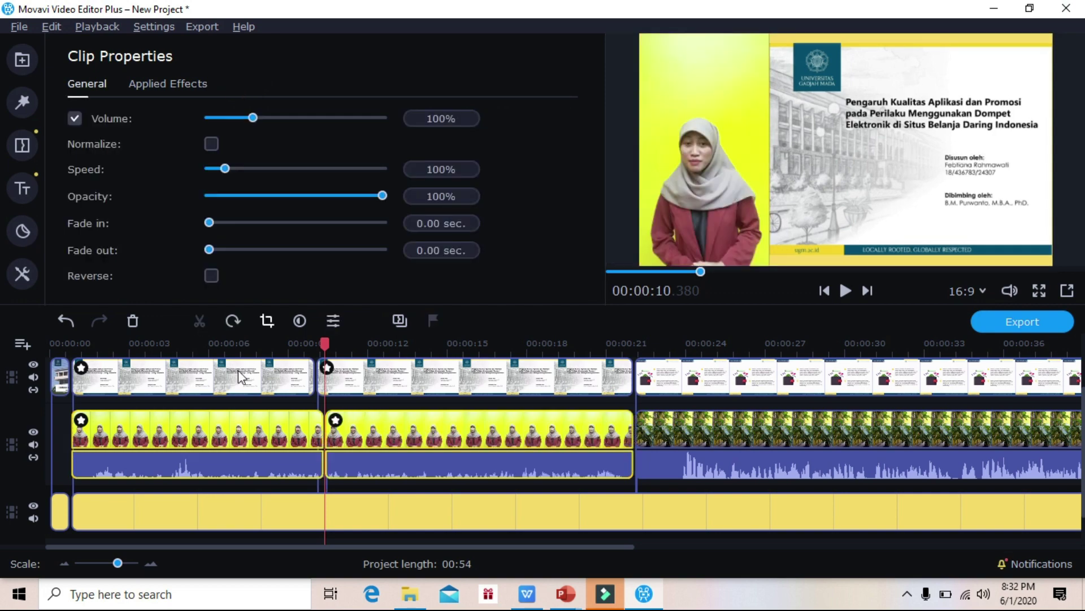
key(ctrl+z)
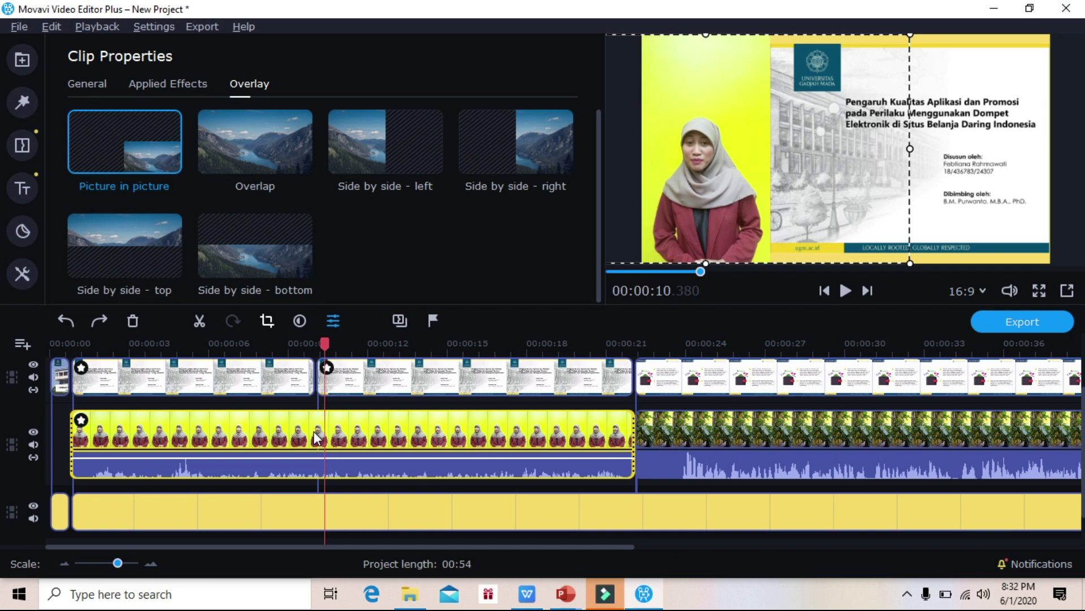
key(ctrl+z)
- Split the first presenter clip at 00:00:09.960 and the title slide above it at 00:00:10.800
key(Left)
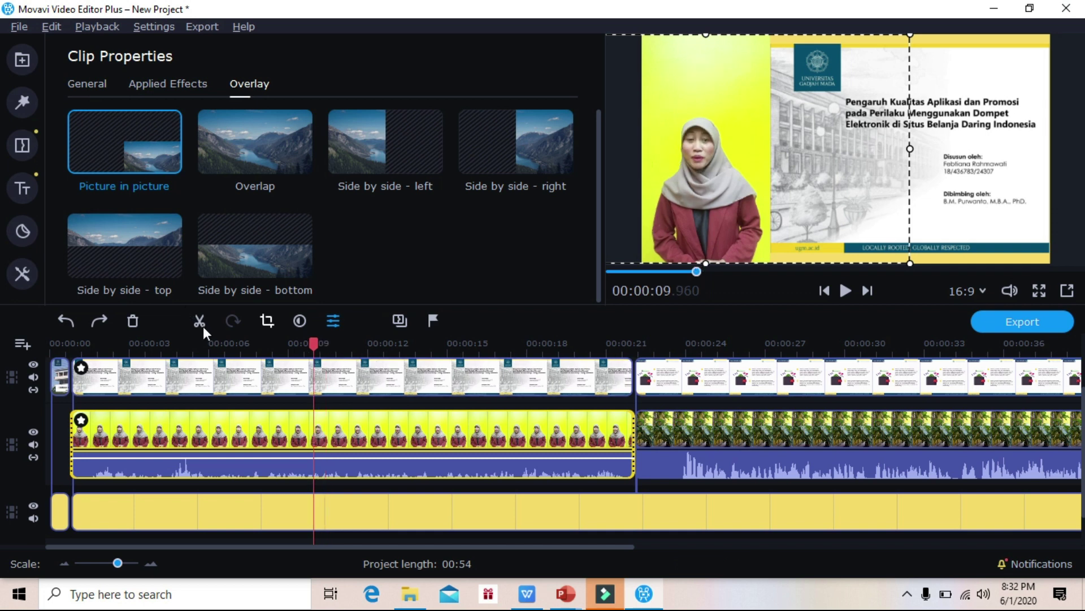
click(200, 321)
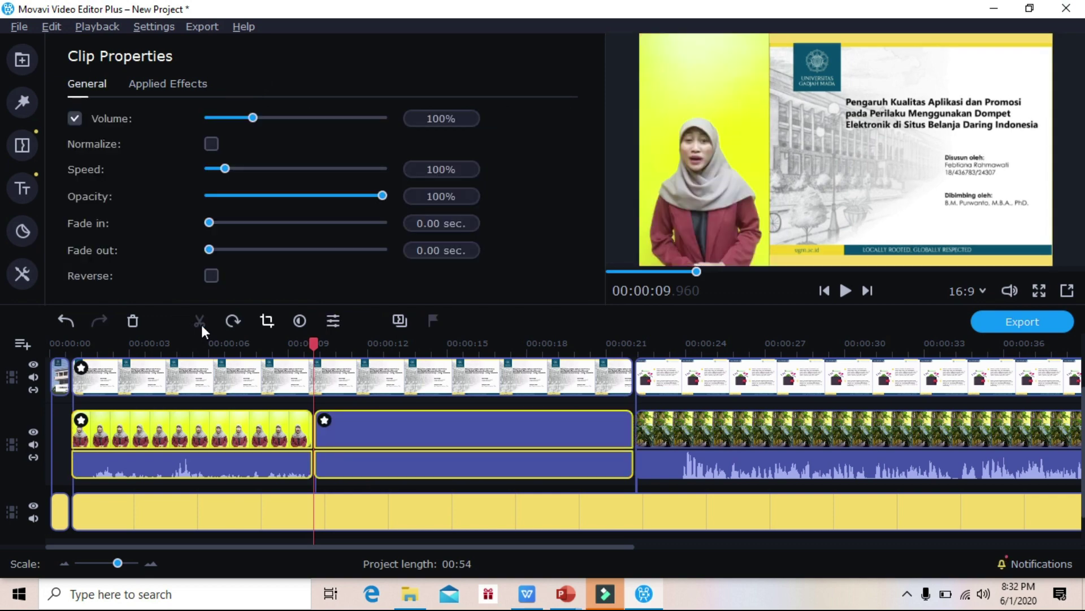
click(335, 382)
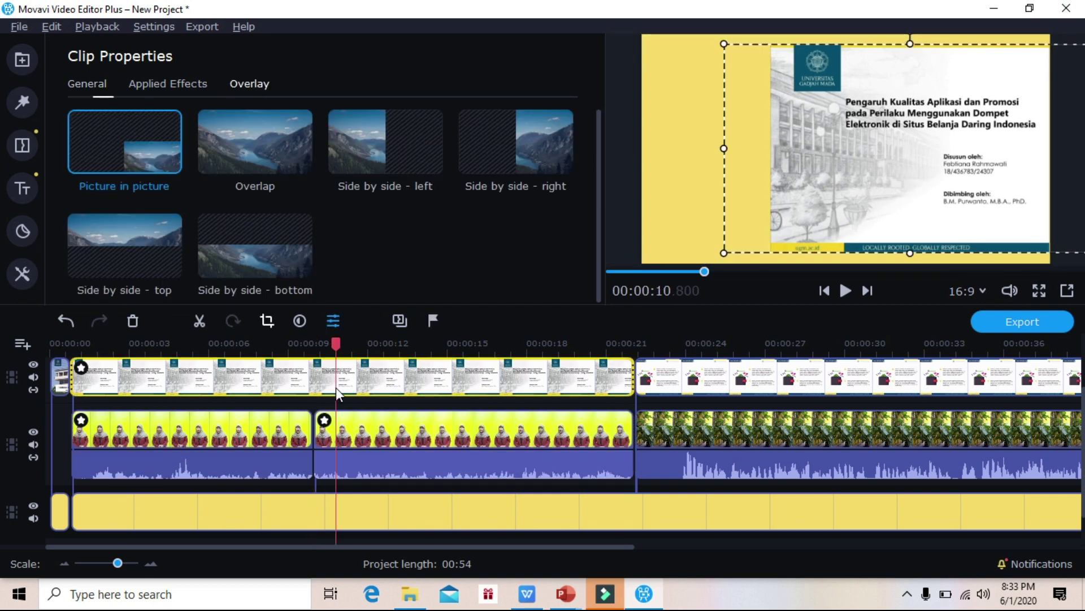
click(200, 321)
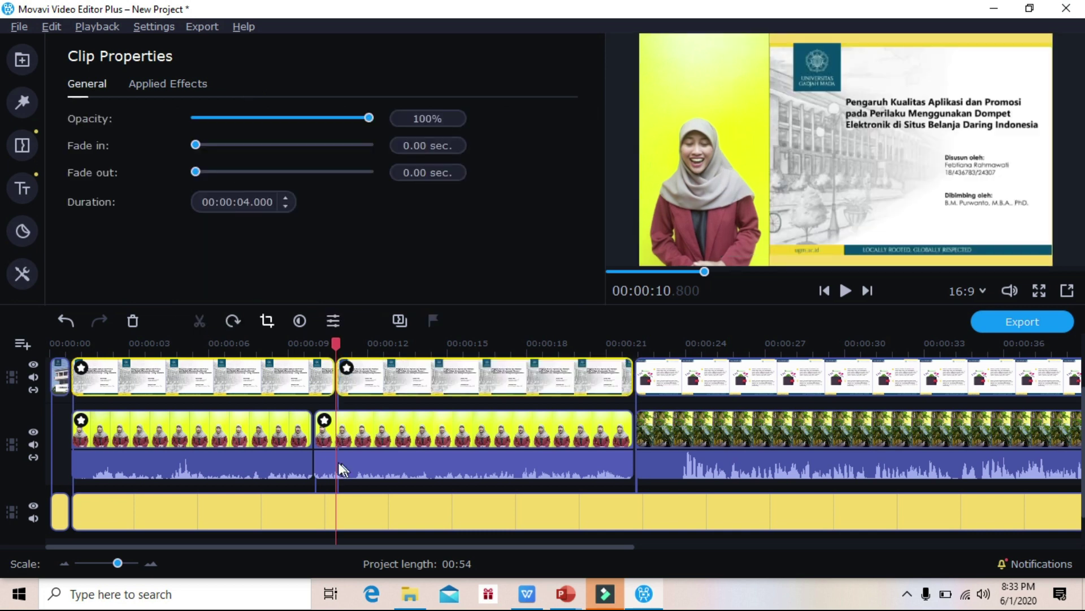
- Split the second segment of the first presenter clip at 00:00:10.890
click(329, 478)
click(331, 477)
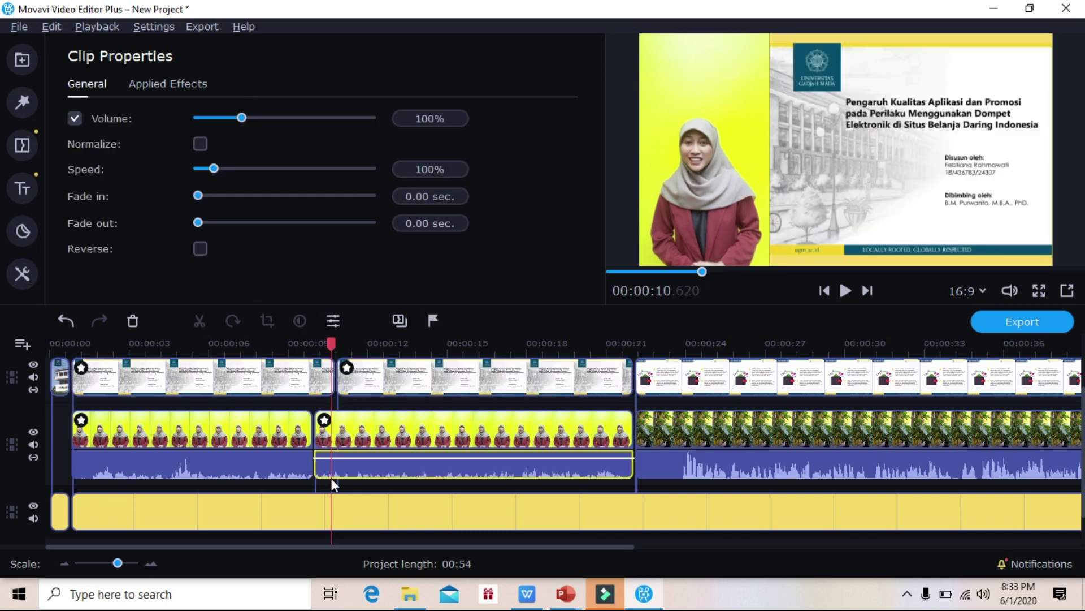
click(365, 470)
click(333, 447)
click(335, 447)
click(336, 447)
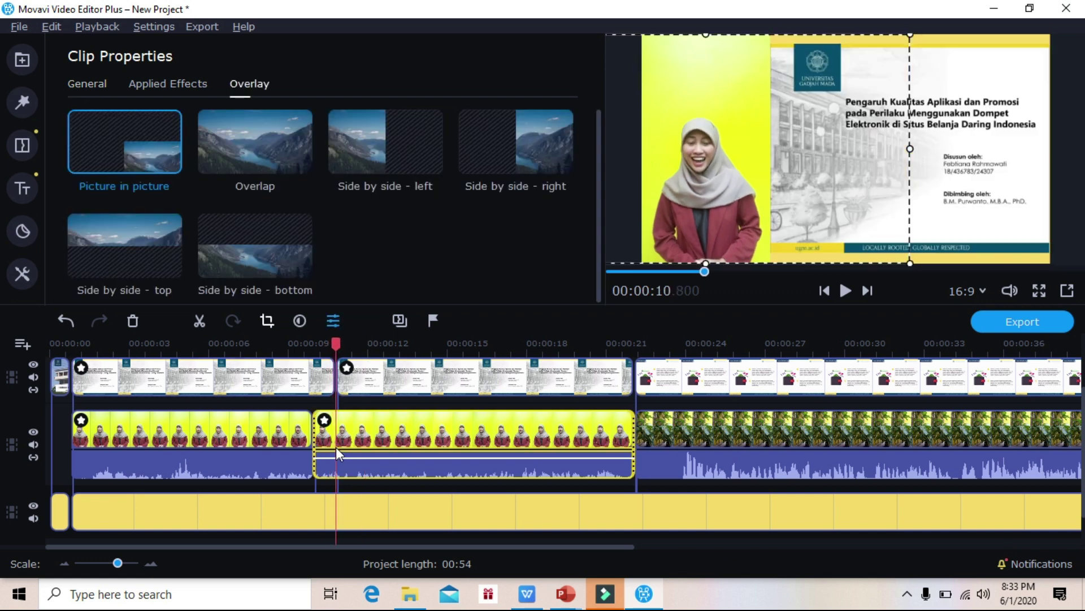
click(342, 450)
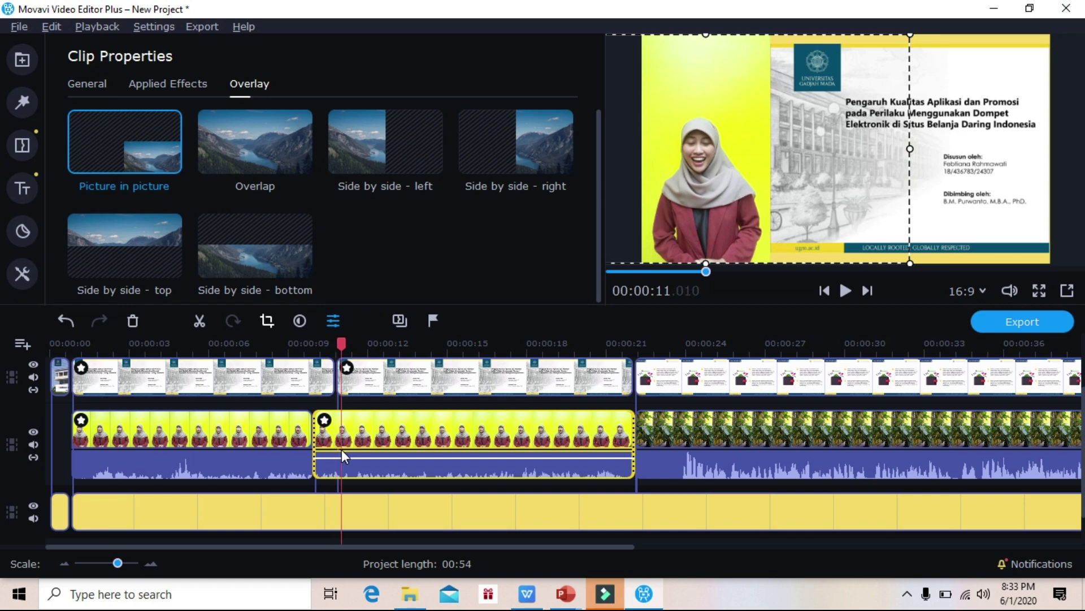
click(338, 446)
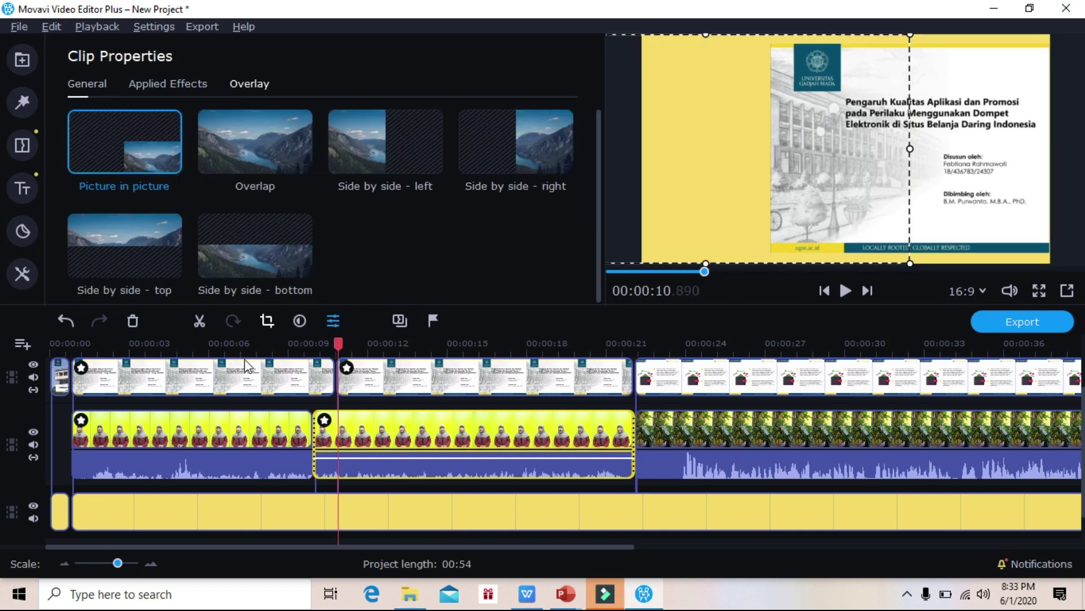
click(199, 320)
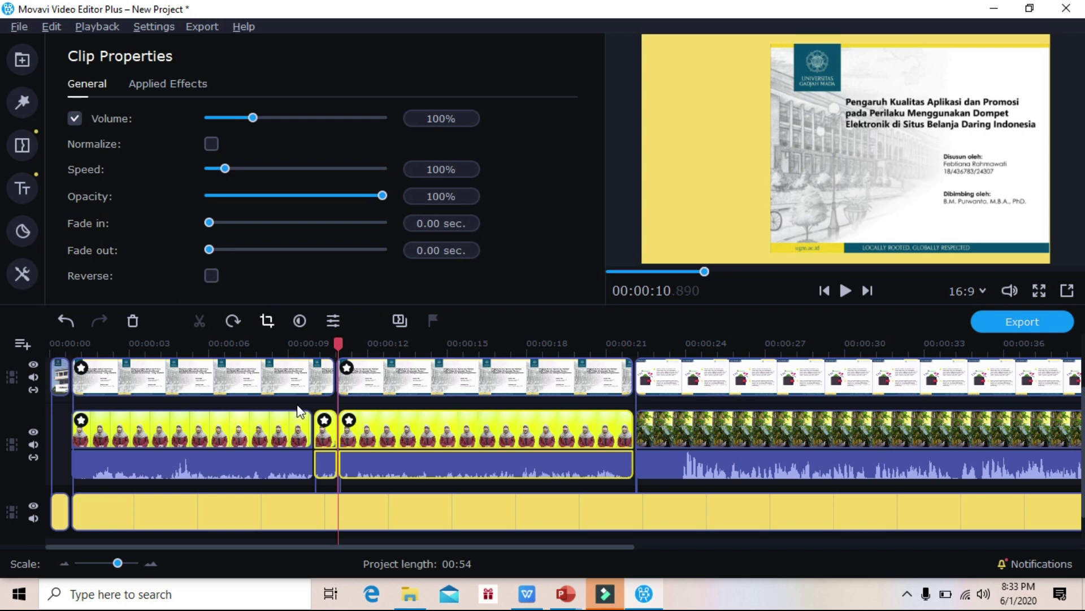
- Check the commands available for the short presenter segment's audio, and undo the splits in the presenter clip and title slide
click(380, 448)
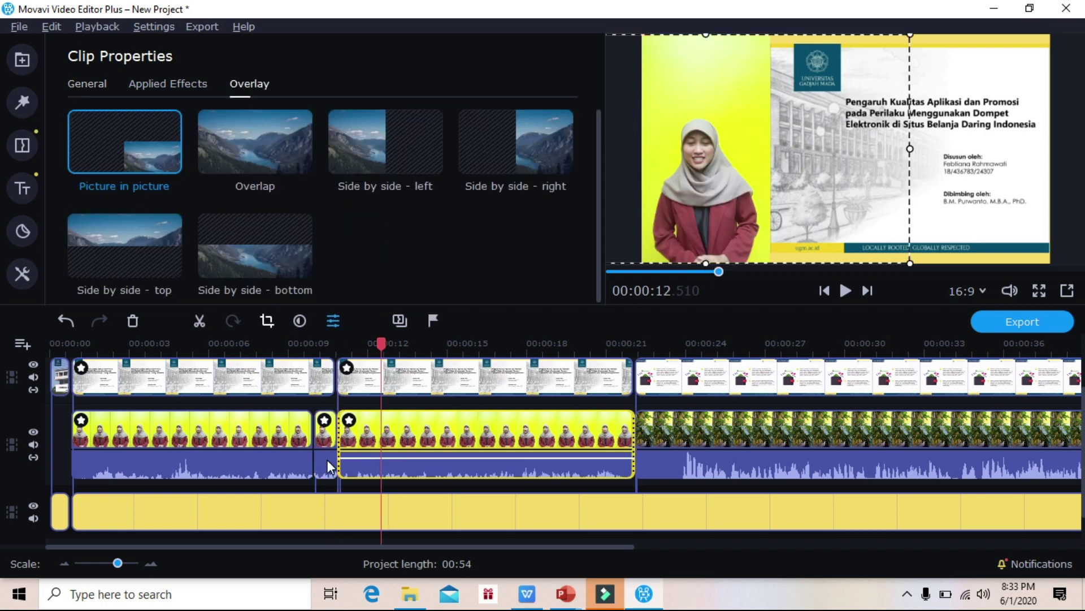
click(328, 463)
right_click(328, 467)
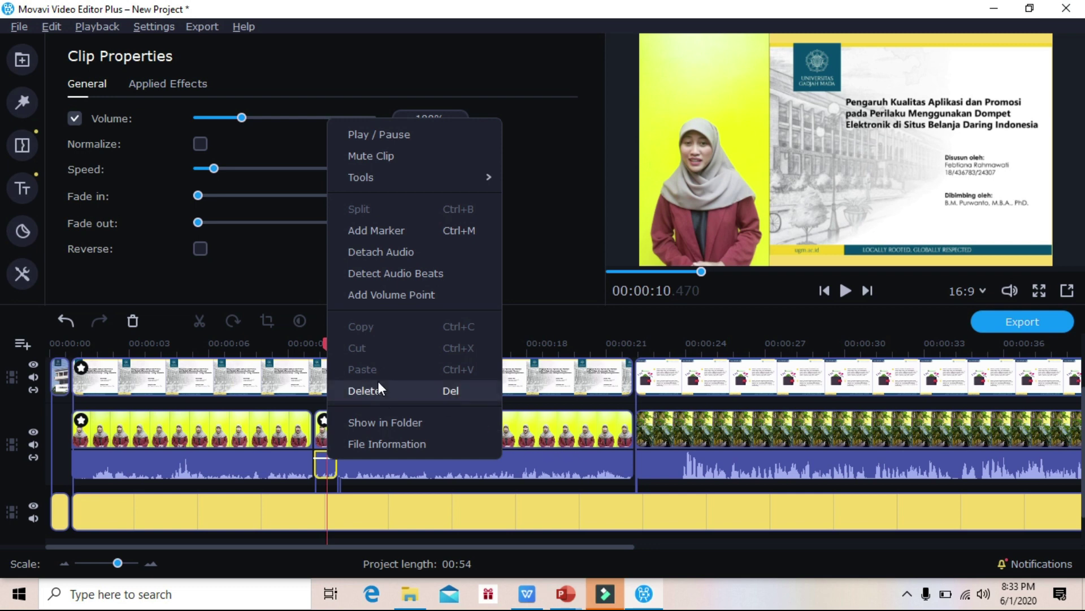
click(537, 452)
click(491, 459)
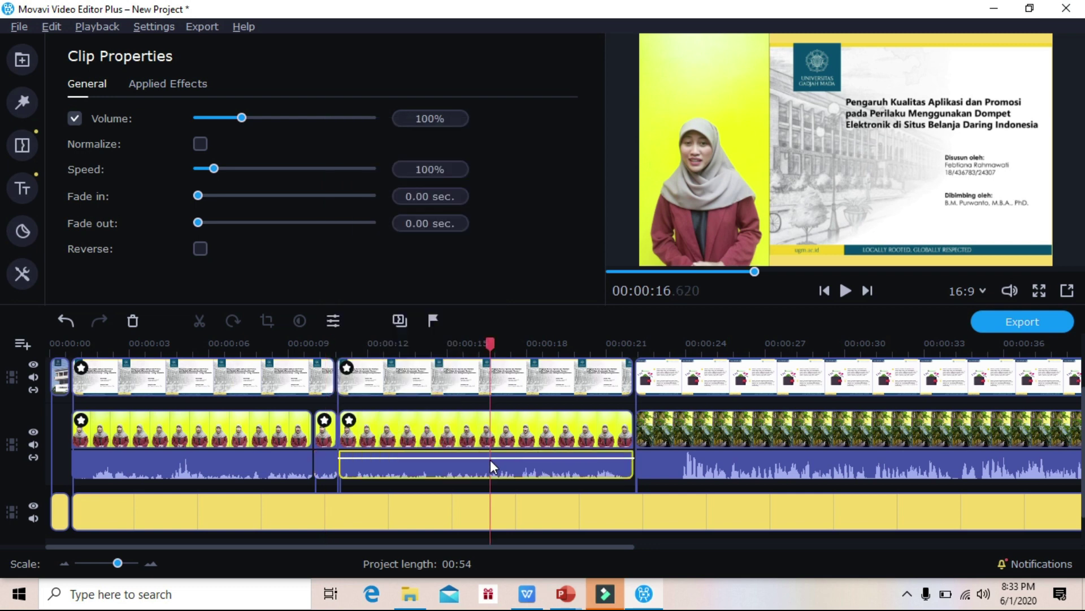
key(ctrl+z)
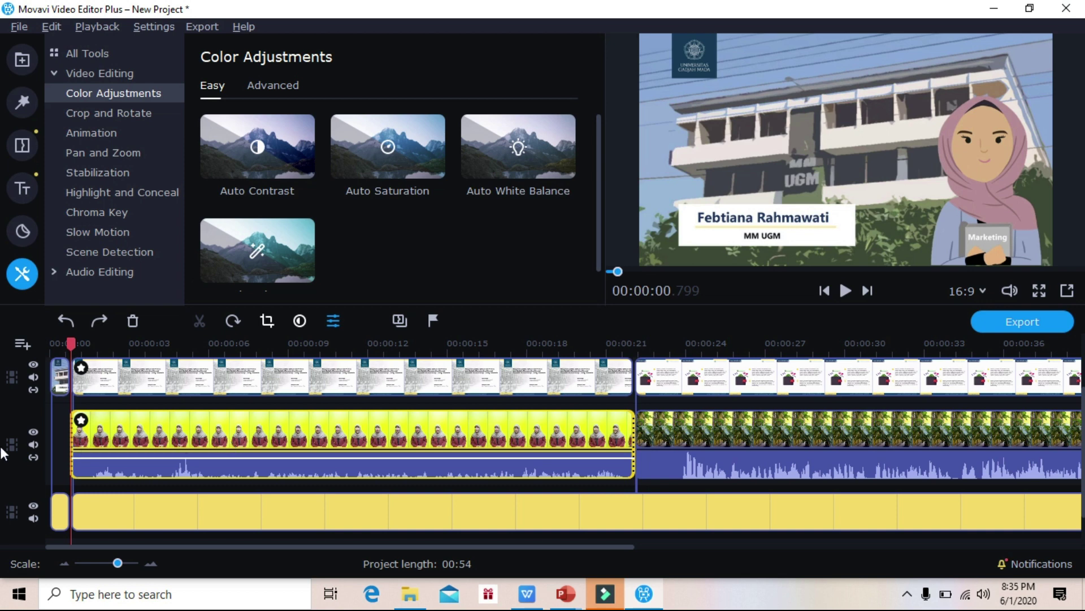
- Set the first presenter clip's contrast to 9 and brightness to -19 in the advanced color adjustments
click(98, 449)
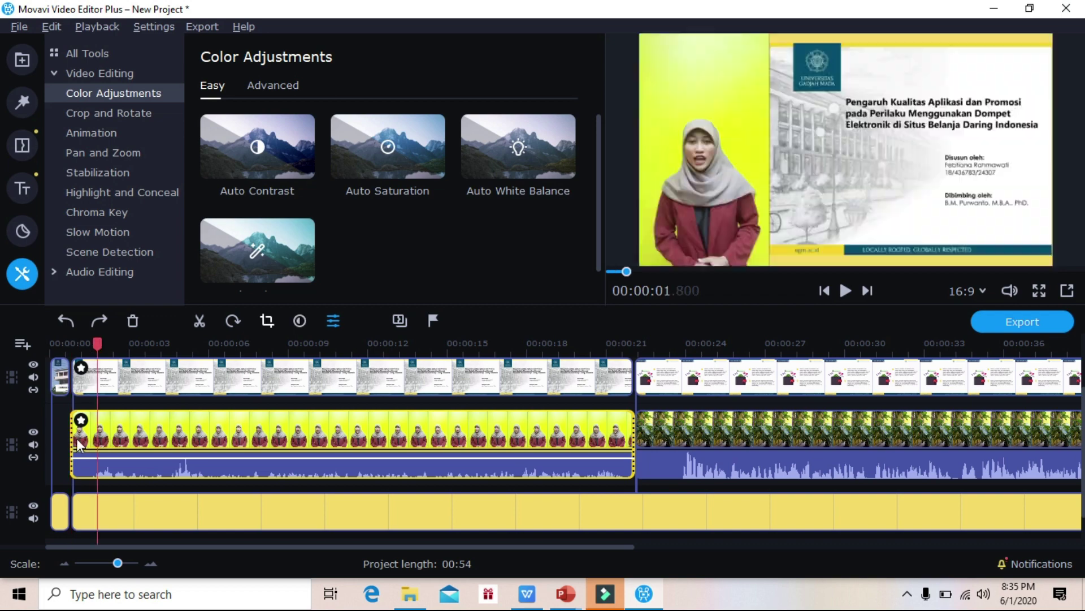
double_click(73, 441)
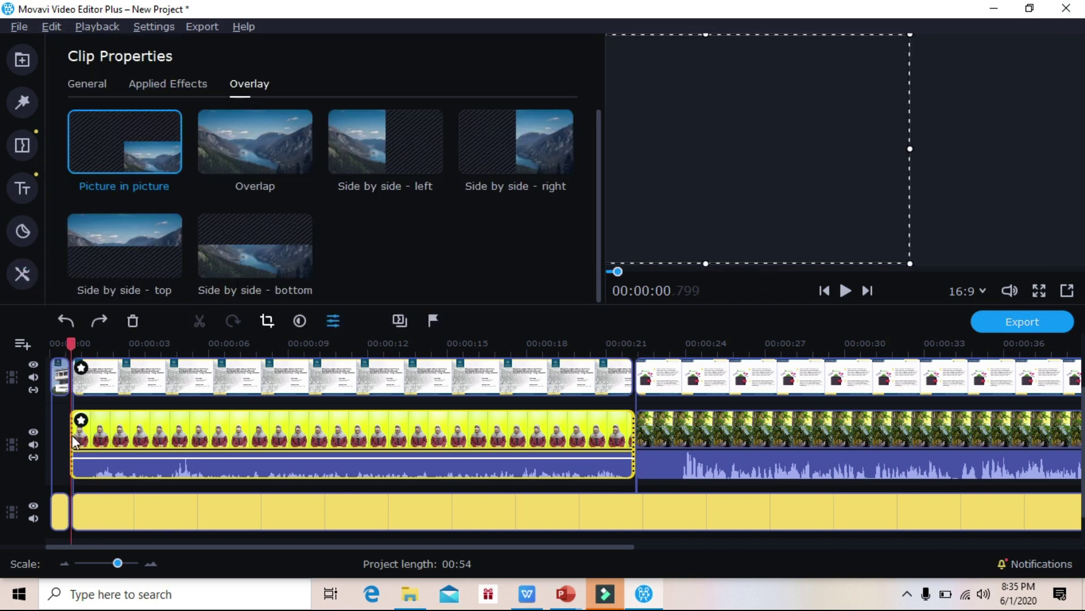
click(97, 444)
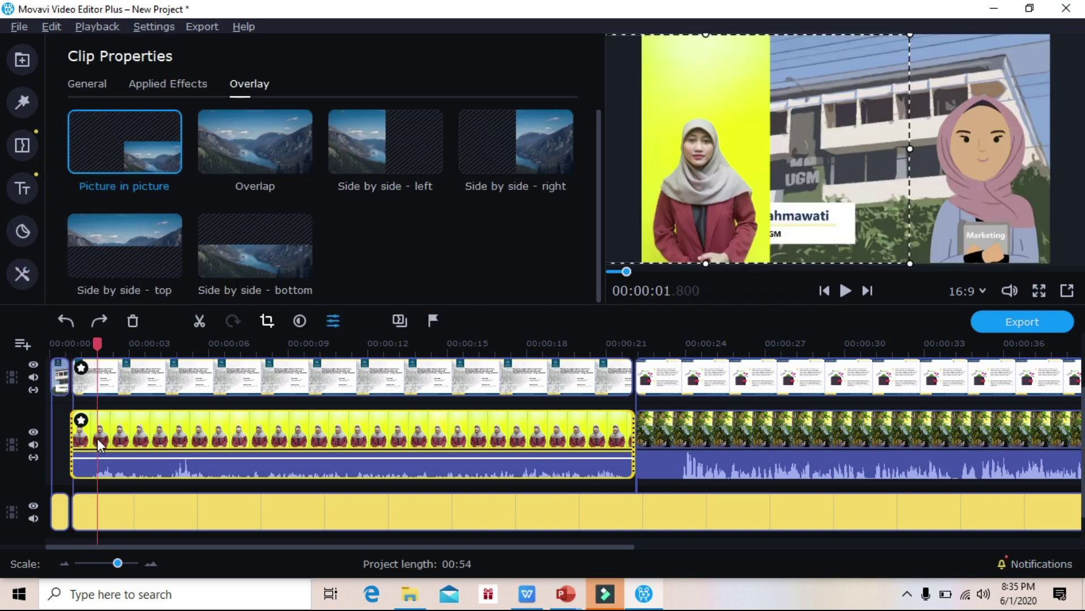
click(307, 318)
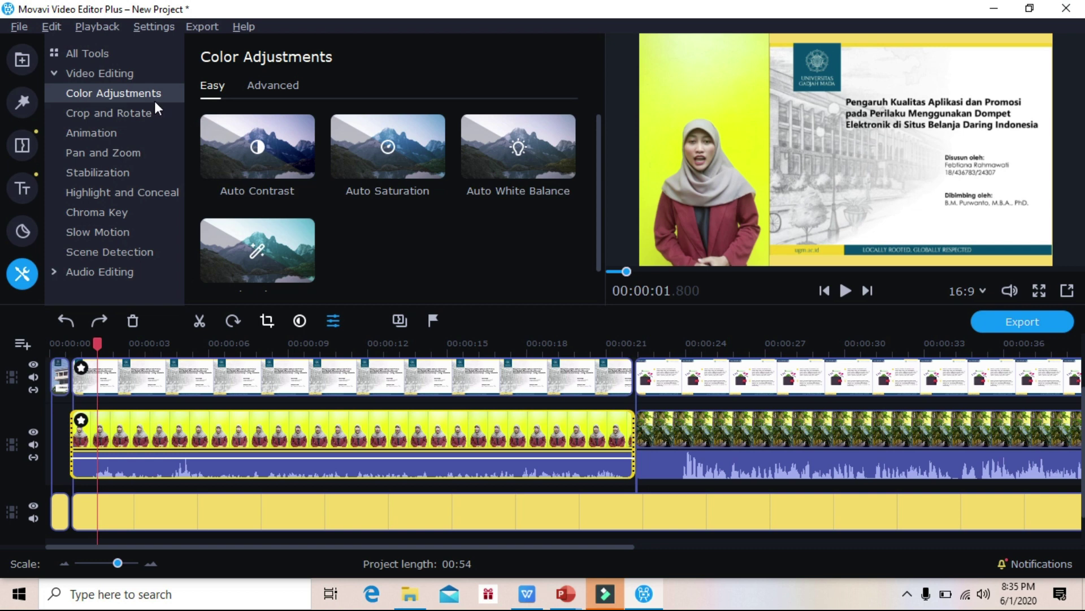
click(273, 83)
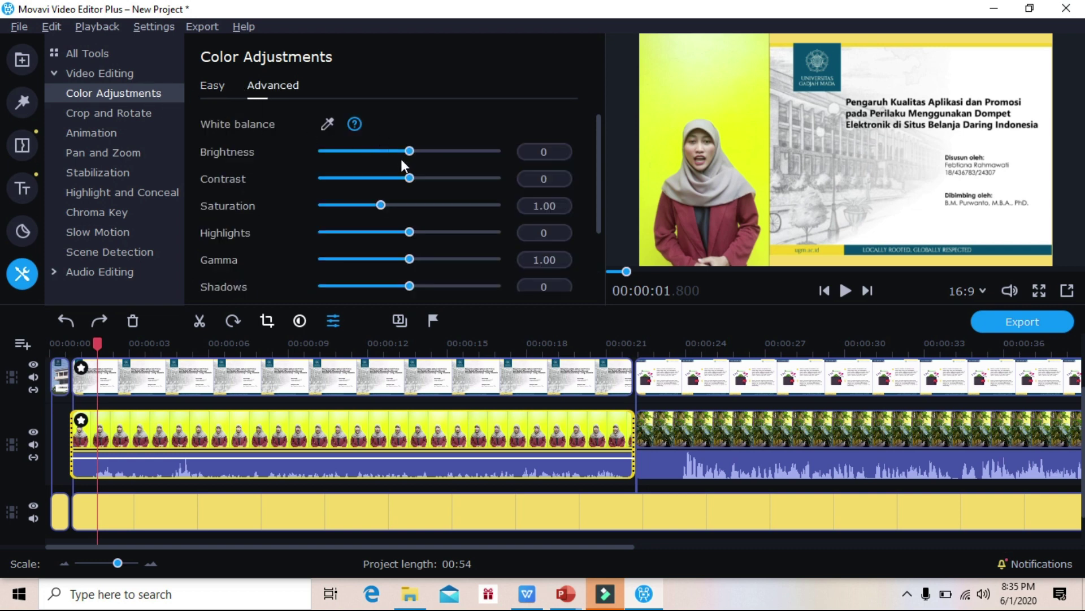
drag(409, 178, 416, 176)
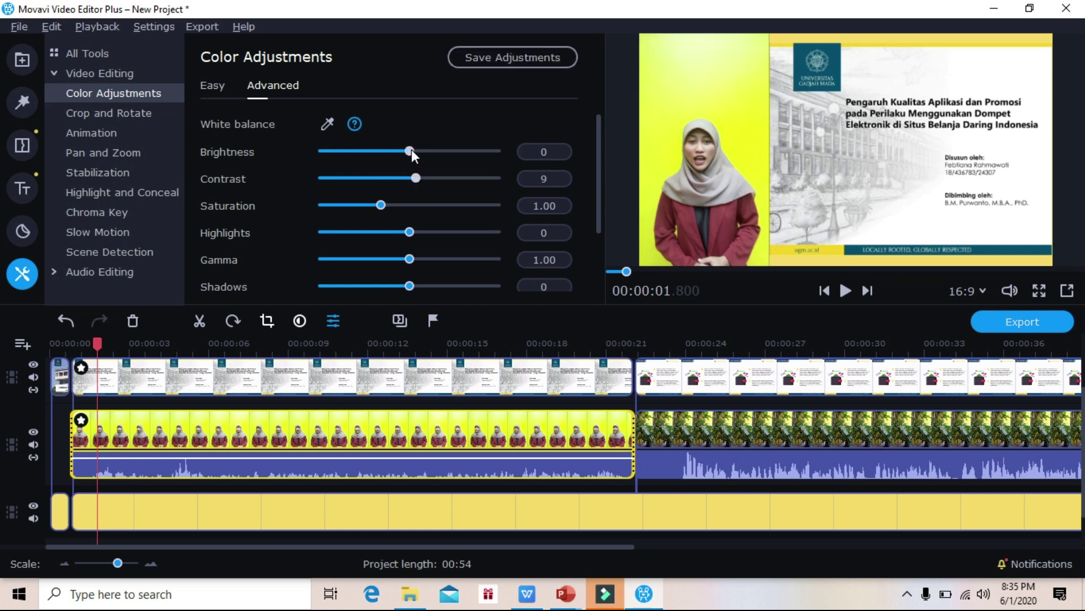
drag(412, 151, 403, 152)
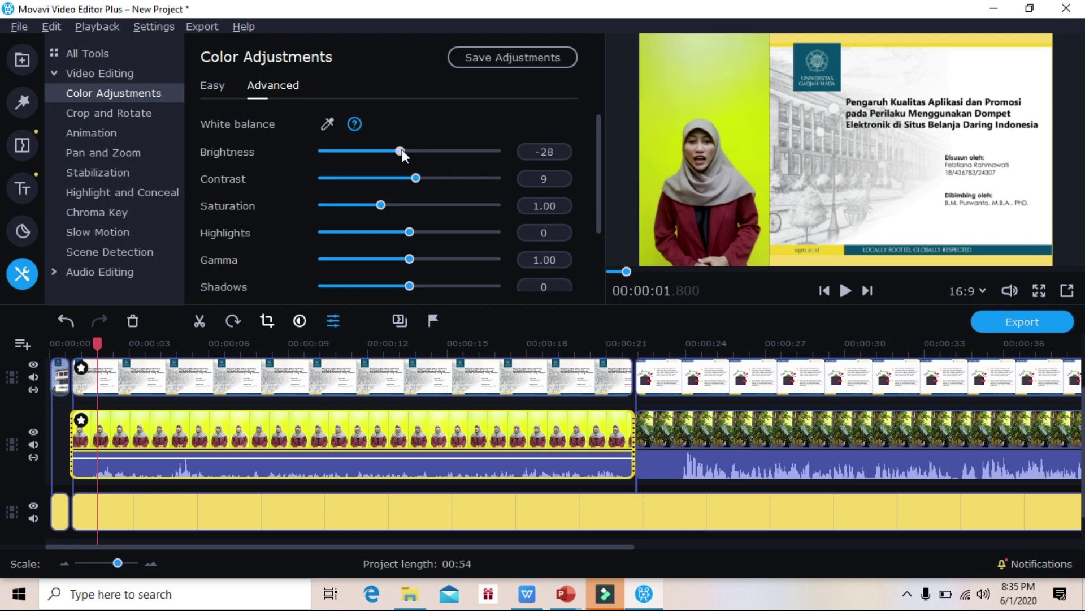
drag(402, 150, 404, 151)
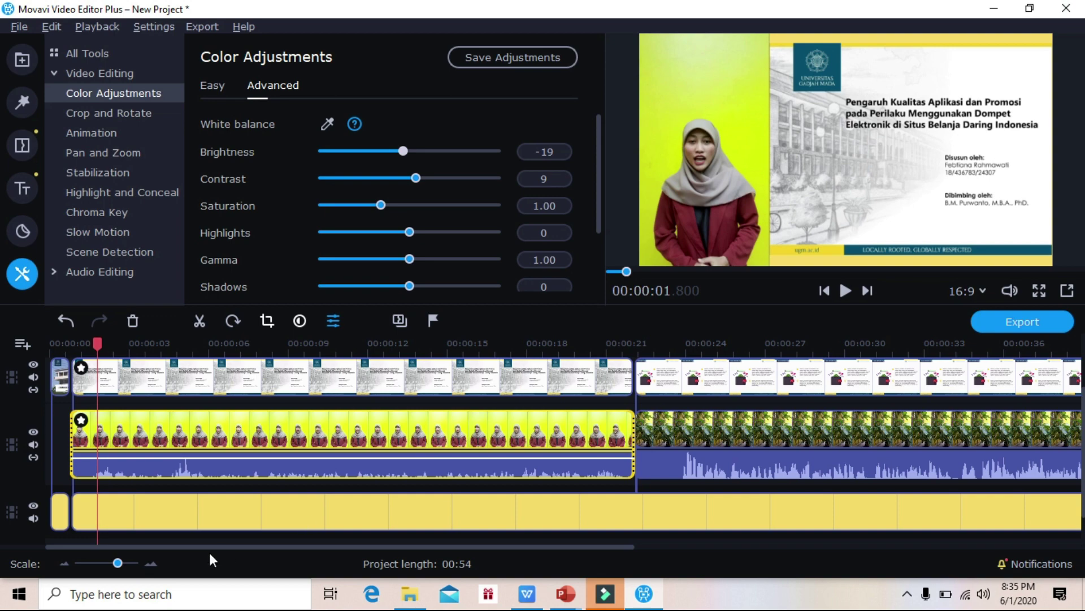
- Examine the end of the project and the aspect ratio options available for it
drag(189, 545, 624, 534)
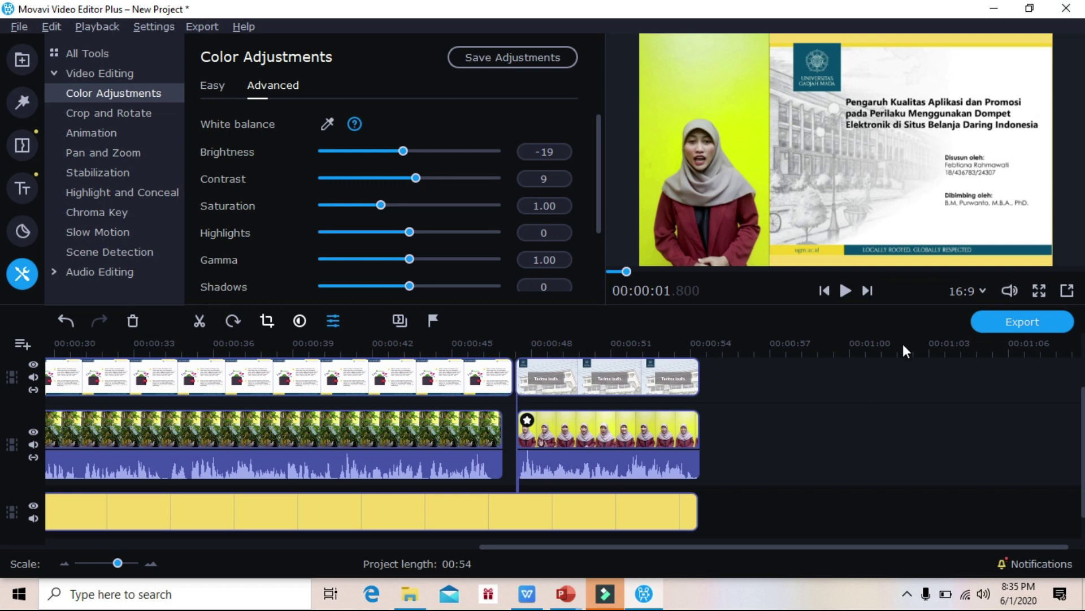
click(979, 290)
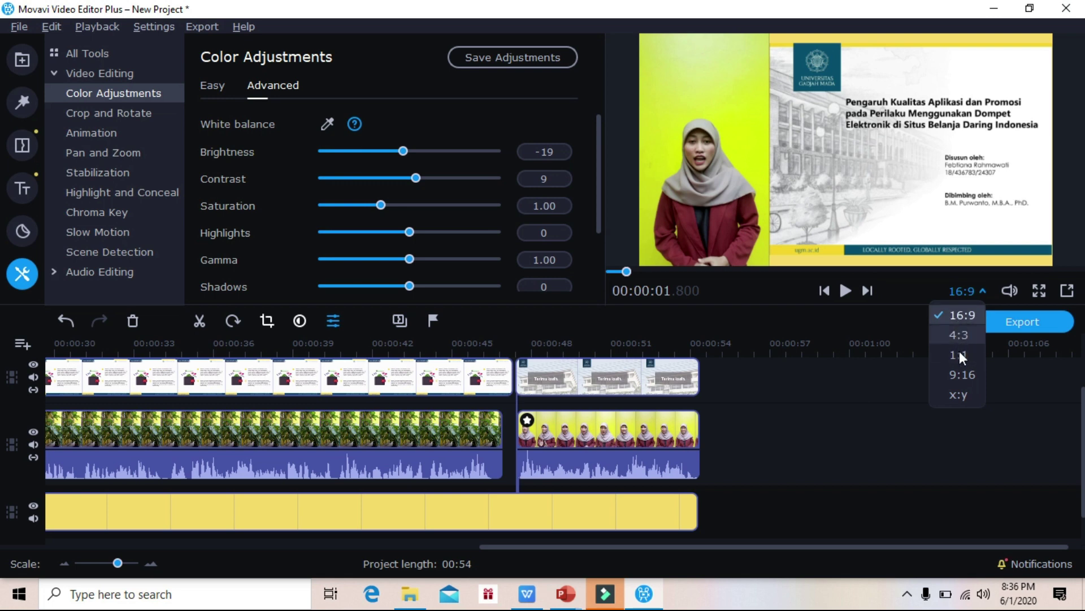
click(887, 170)
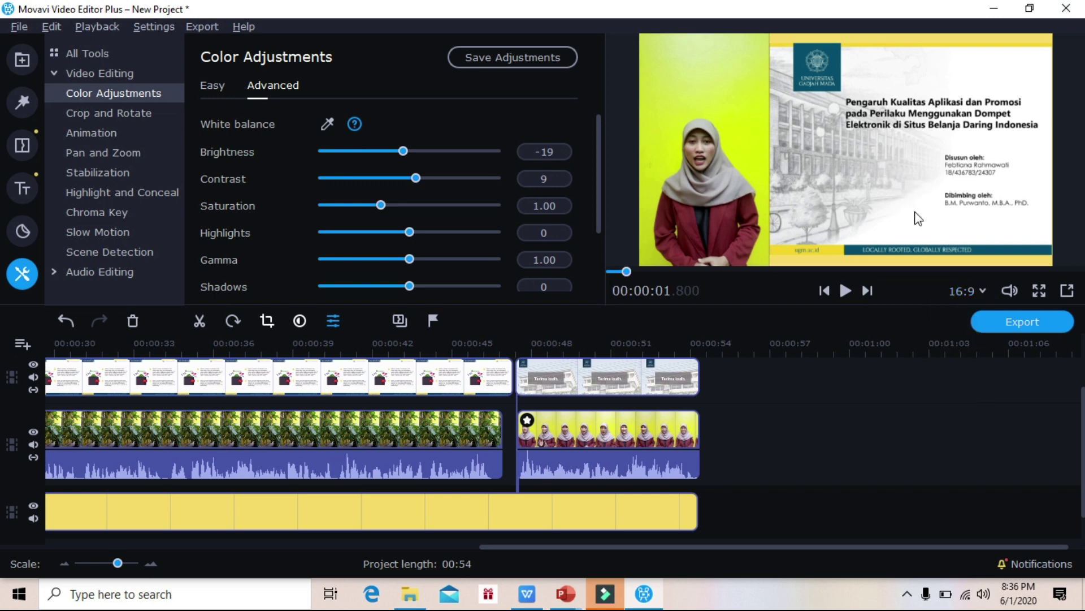
click(961, 290)
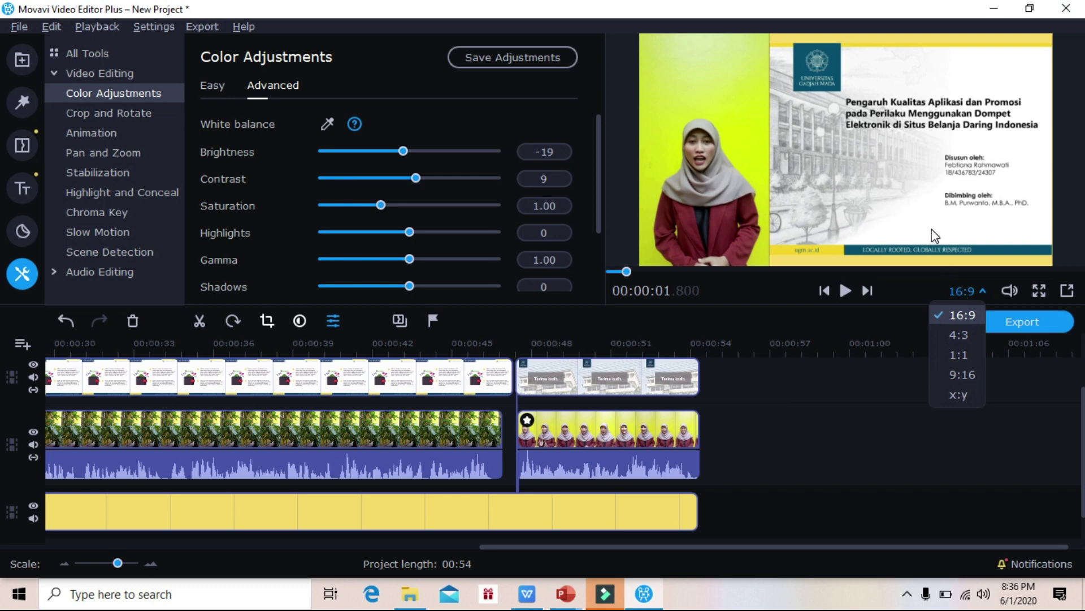
click(931, 229)
click(977, 289)
click(905, 194)
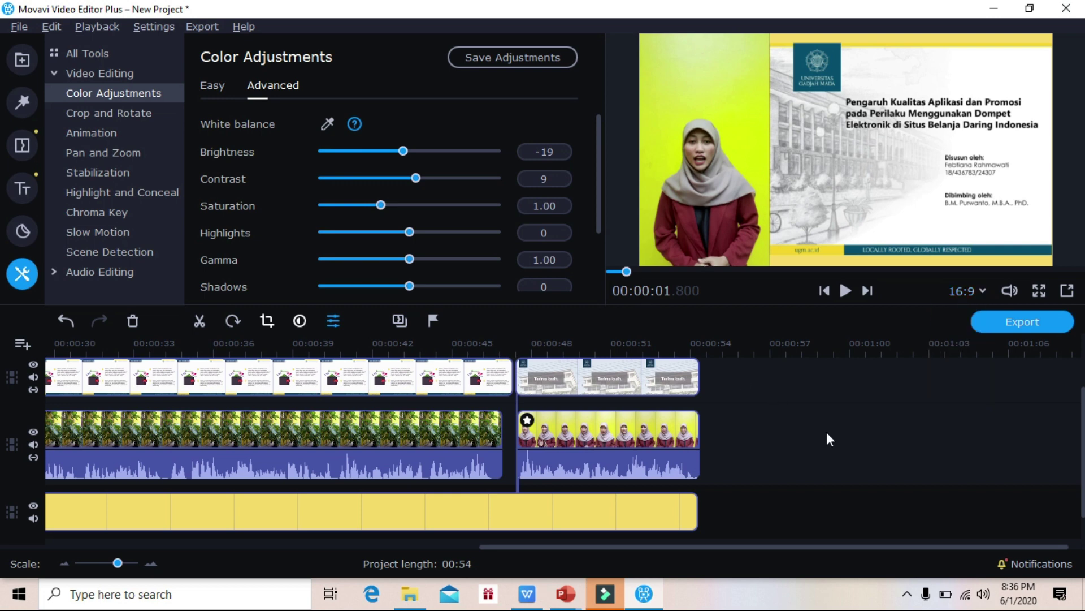
- Start exporting the project as a video and title it "Video Thesis"
click(1037, 326)
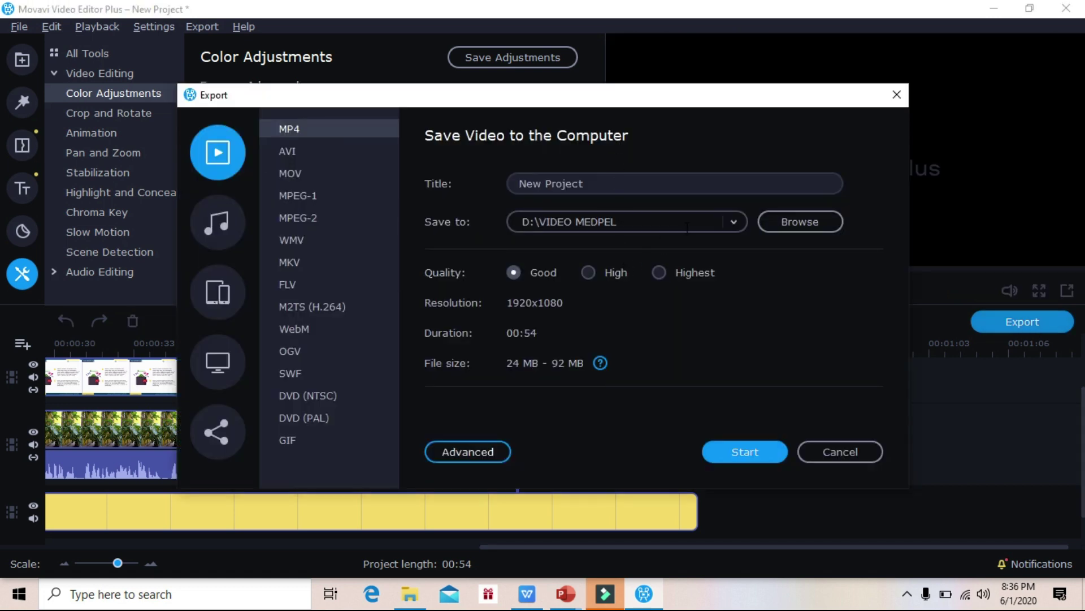
click(624, 191)
key(BackSpace)
key(BackSpace)
key(BackSpace)
key(BackSpace)
key(BackSpace)
key(BackSpace)
key(BackSpace)
key(BackSpace)
key(BackSpace)
key(BackSpace)
key(BackSpace)
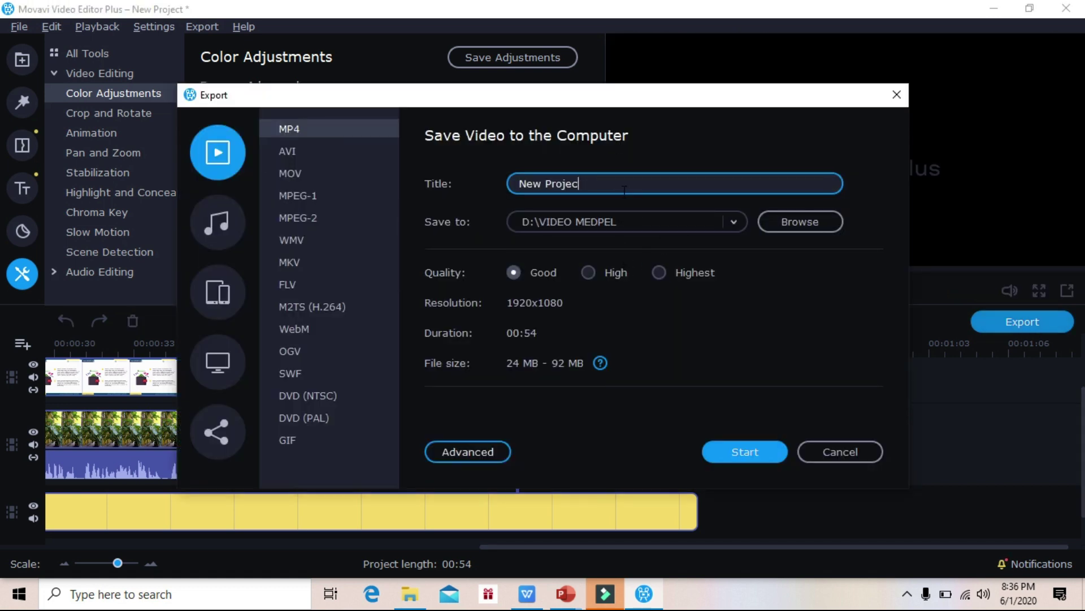
text(Video T)
text(he)
key(BackSpace)
text(esis)
- Set the export destination to the Pictures folder and the quality to Highest
click(788, 220)
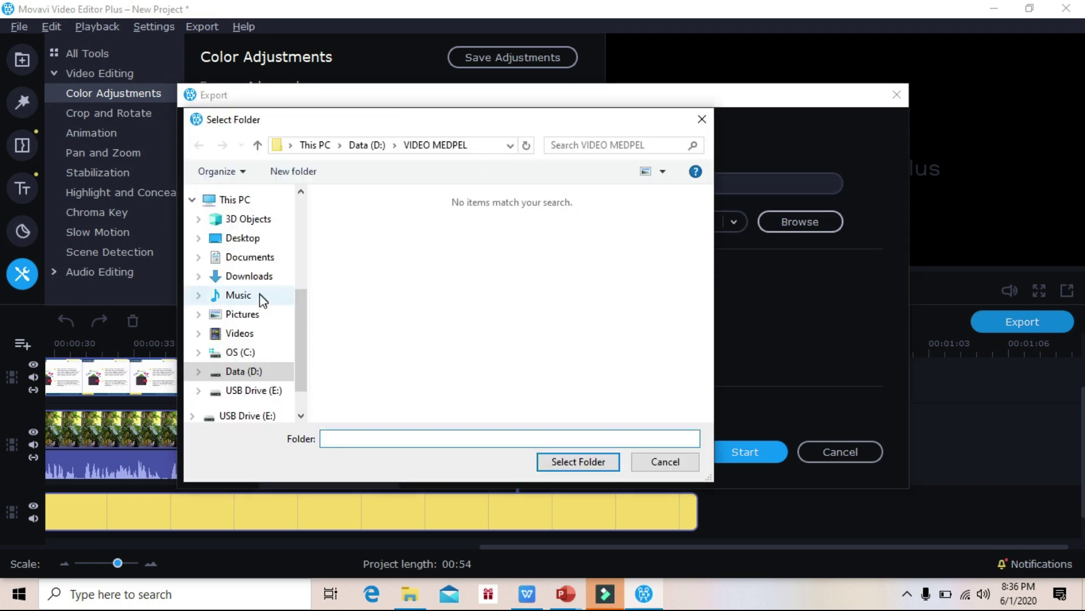
click(259, 314)
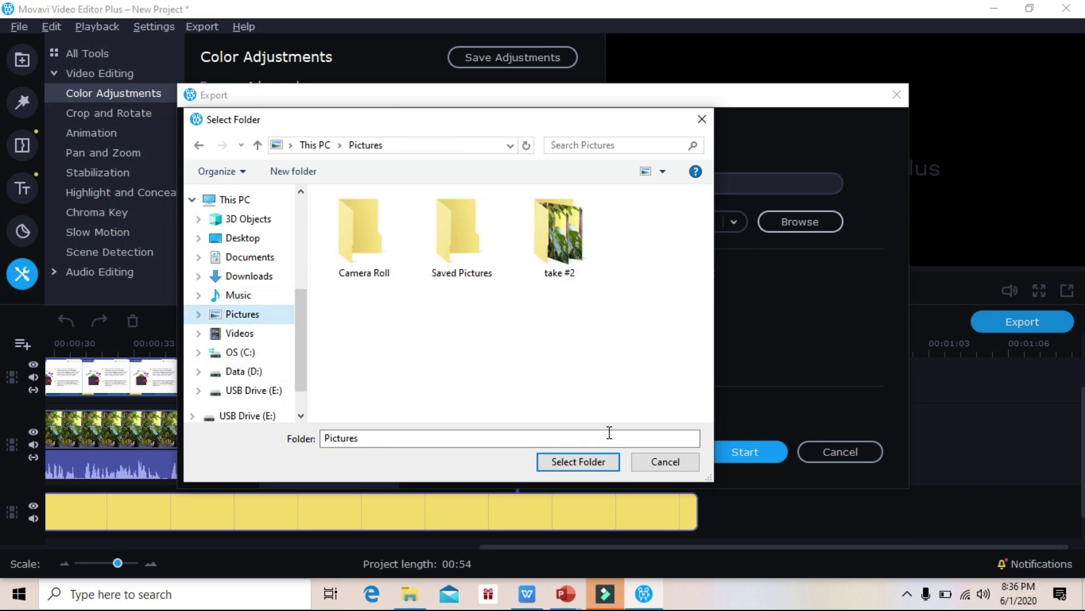
click(572, 463)
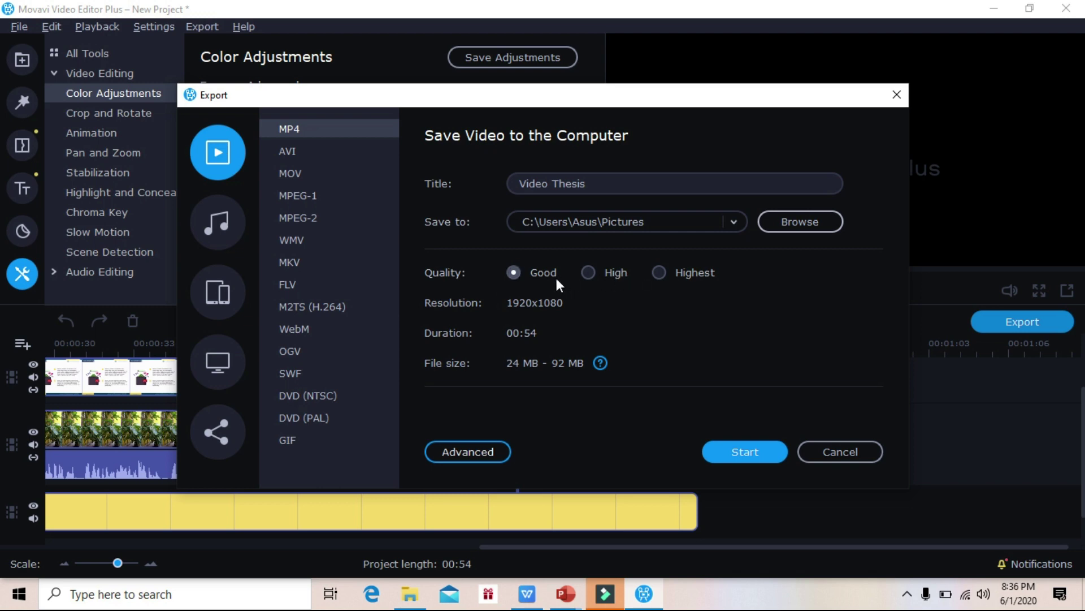
click(695, 273)
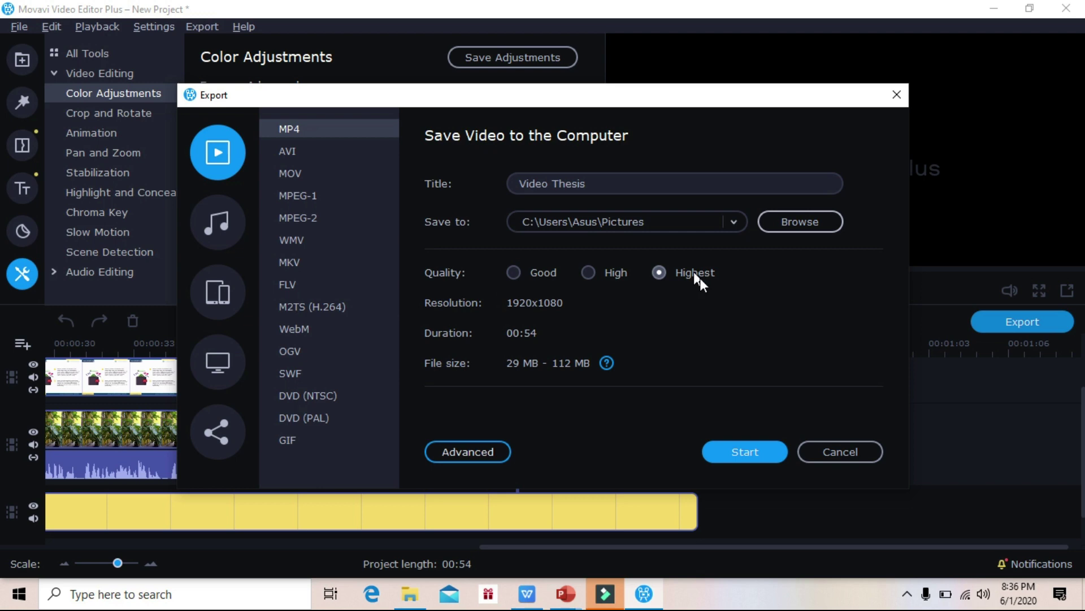
- Export the MP4 video and play the saved Video Thesis file
click(755, 453)
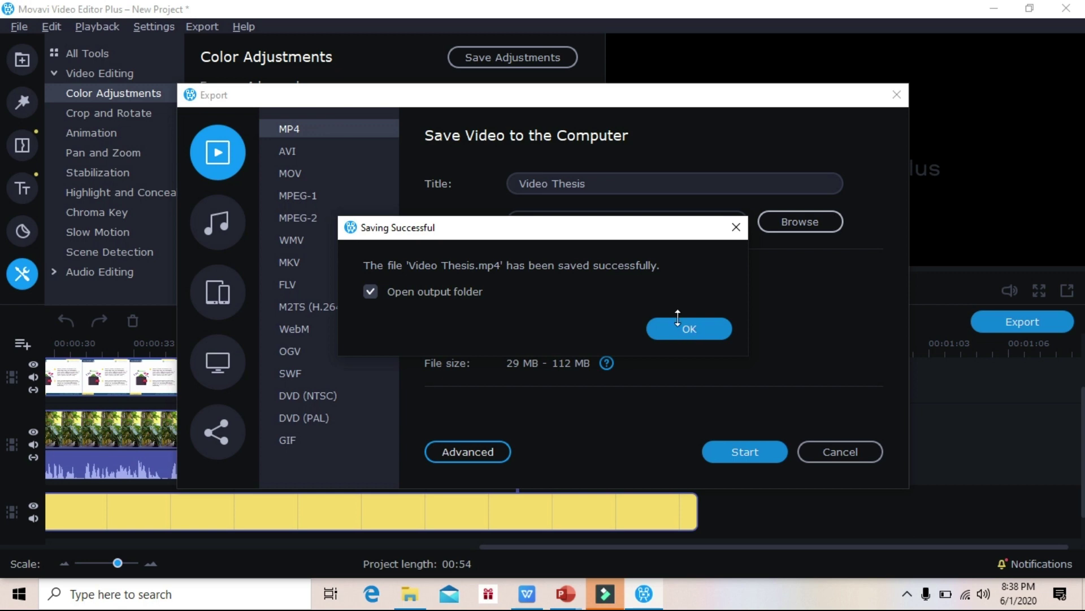
click(685, 327)
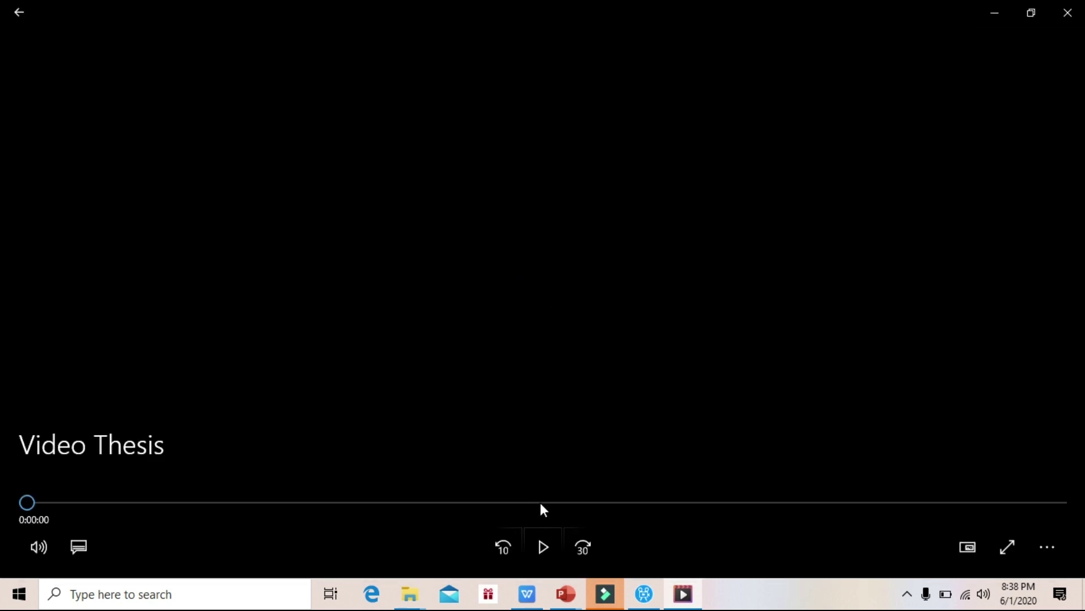
click(544, 547)
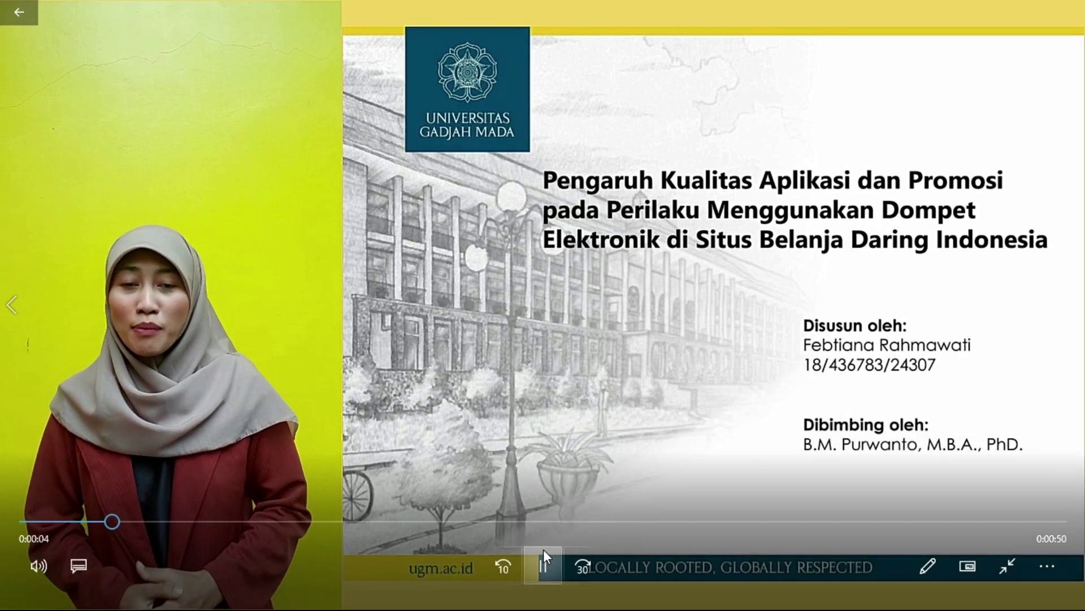
click(544, 549)
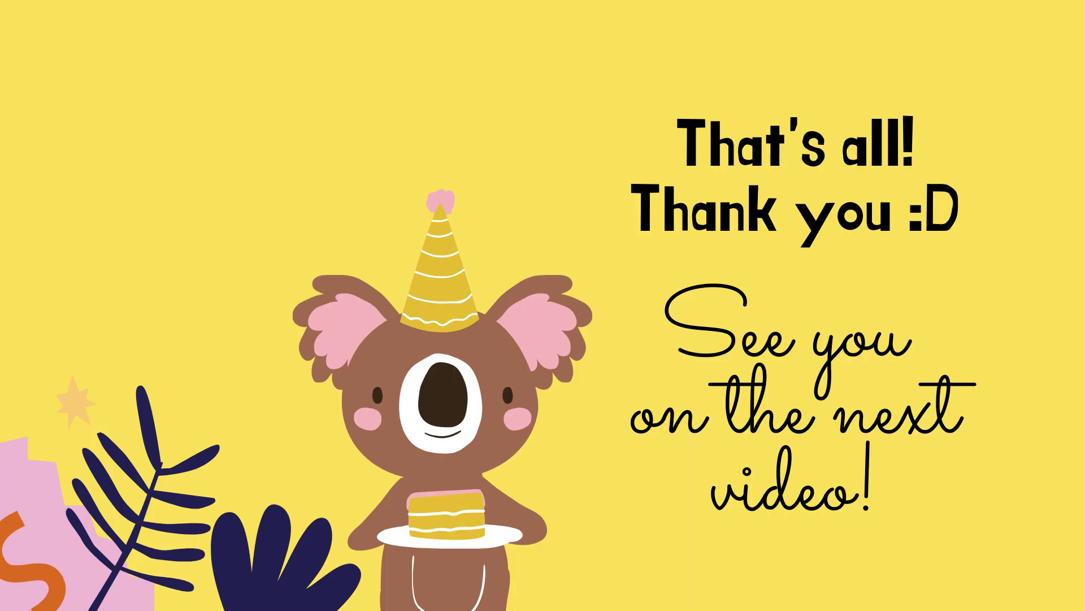